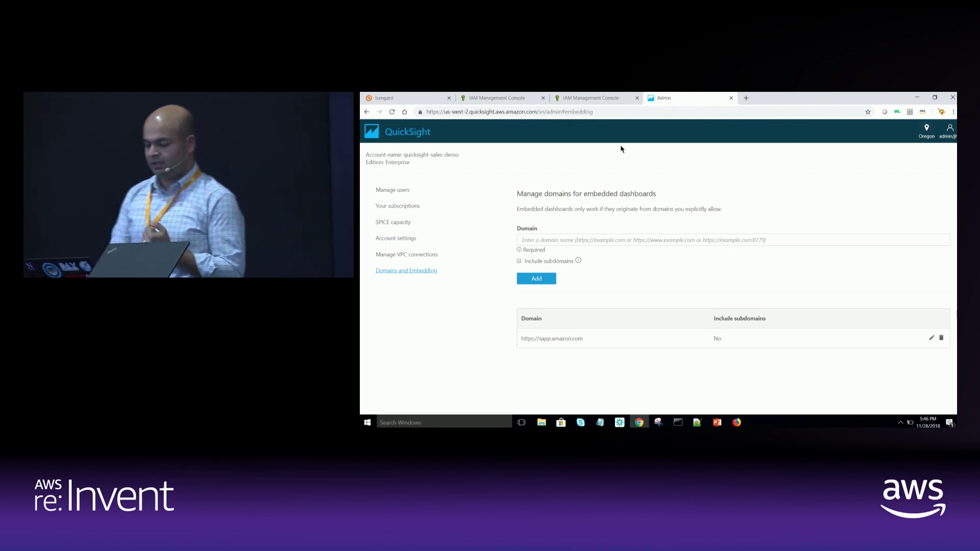
# Open the EdDemoData.xlsx analysis from the QuickSight start page and show its Share options
pyautogui.click(387, 138)
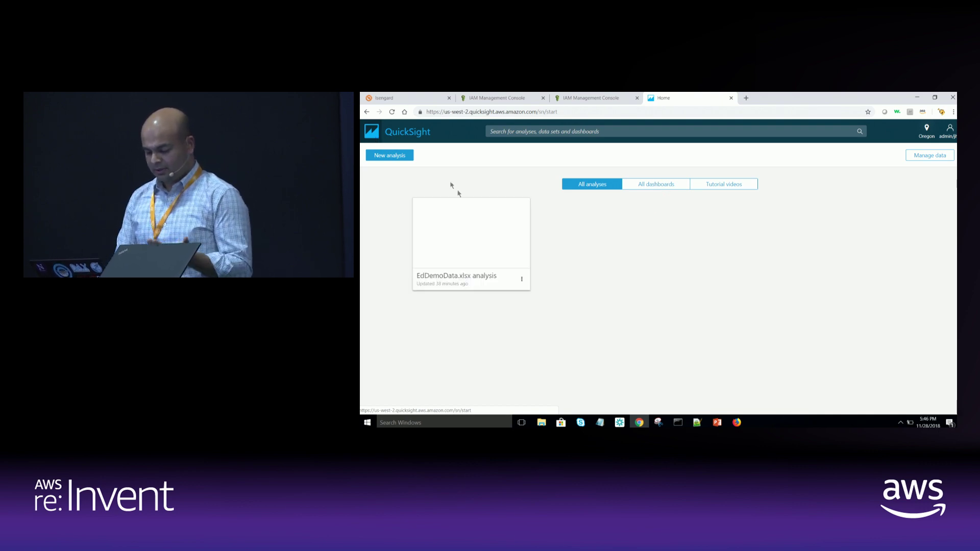
pyautogui.click(471, 230)
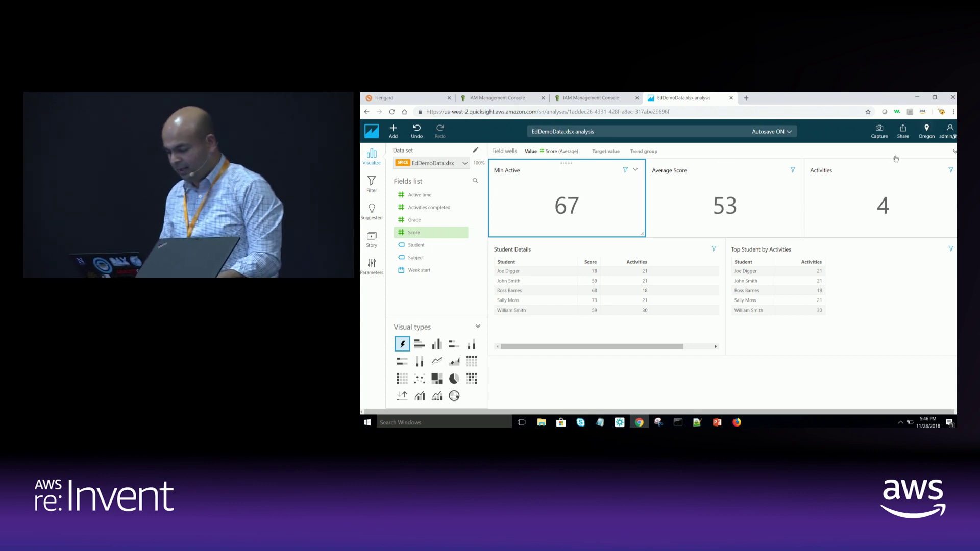
pyautogui.click(904, 131)
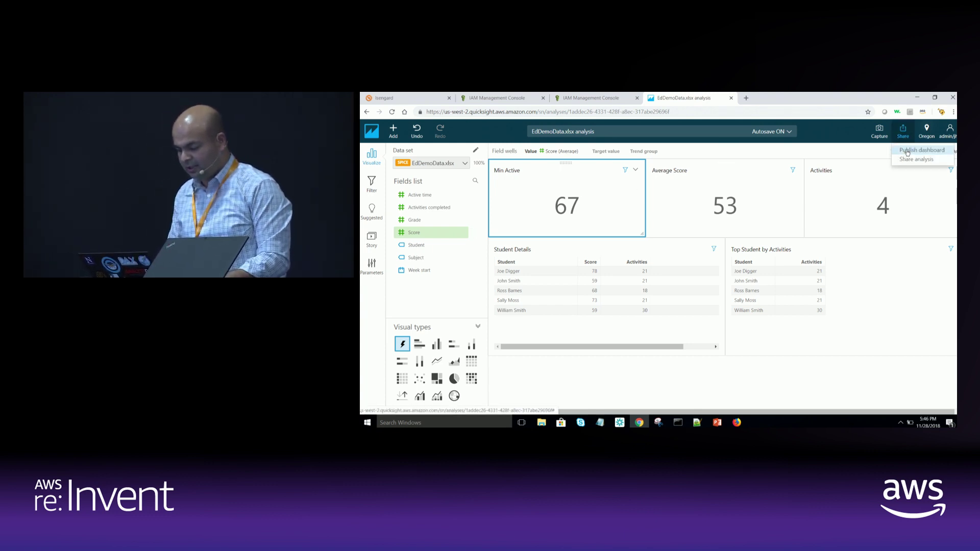
# Publish the analysis over First Edu Demo Dashboard with advanced filtering turned off
pyautogui.click(917, 150)
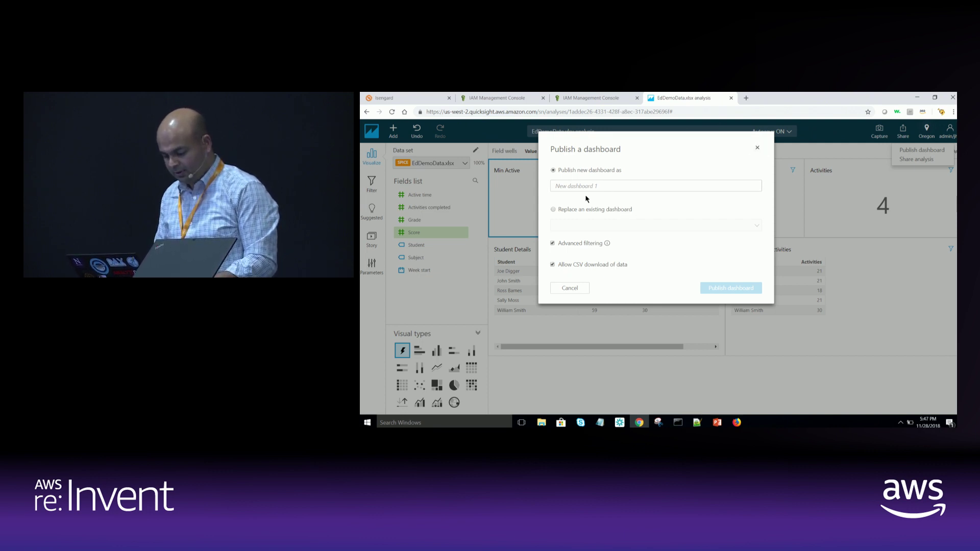
pyautogui.click(578, 209)
pyautogui.click(613, 225)
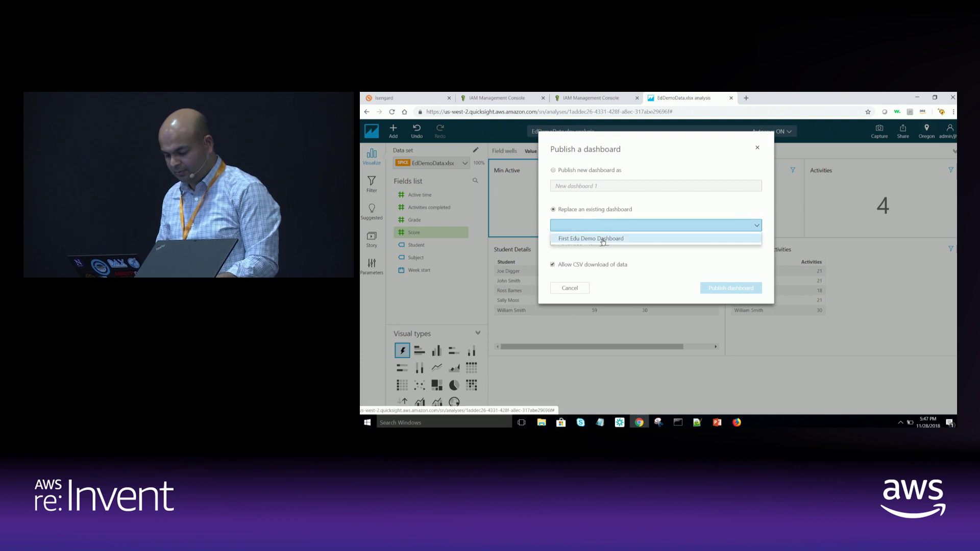
pyautogui.click(597, 241)
pyautogui.click(553, 244)
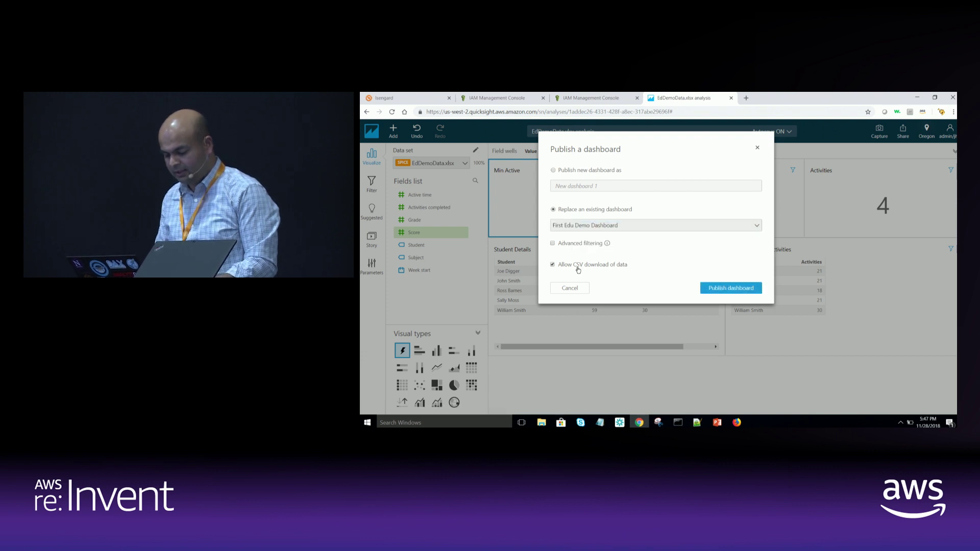
pyautogui.click(726, 292)
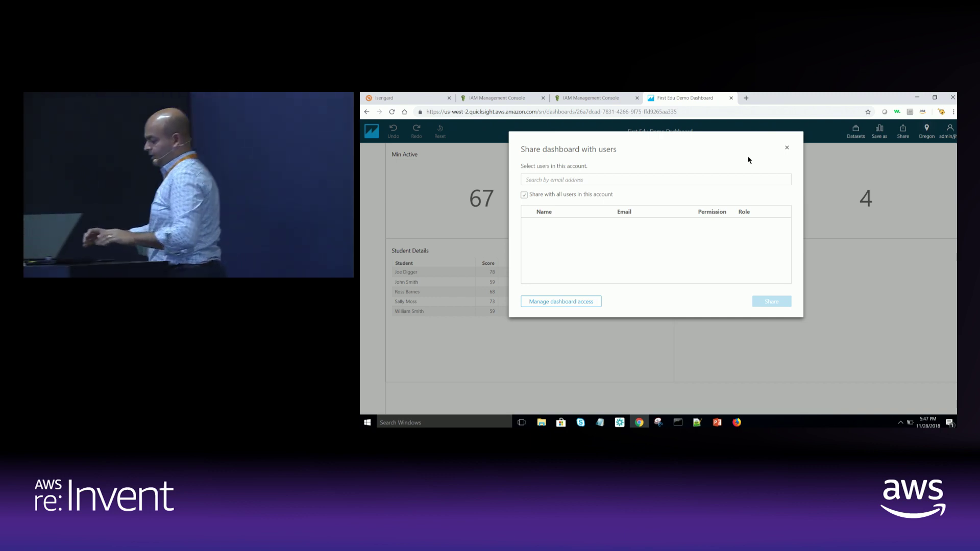
# Reopen EdDemoData.xlsx from Home, view its Grade, Week and subject parameters, then bring up the account menu
pyautogui.click(787, 148)
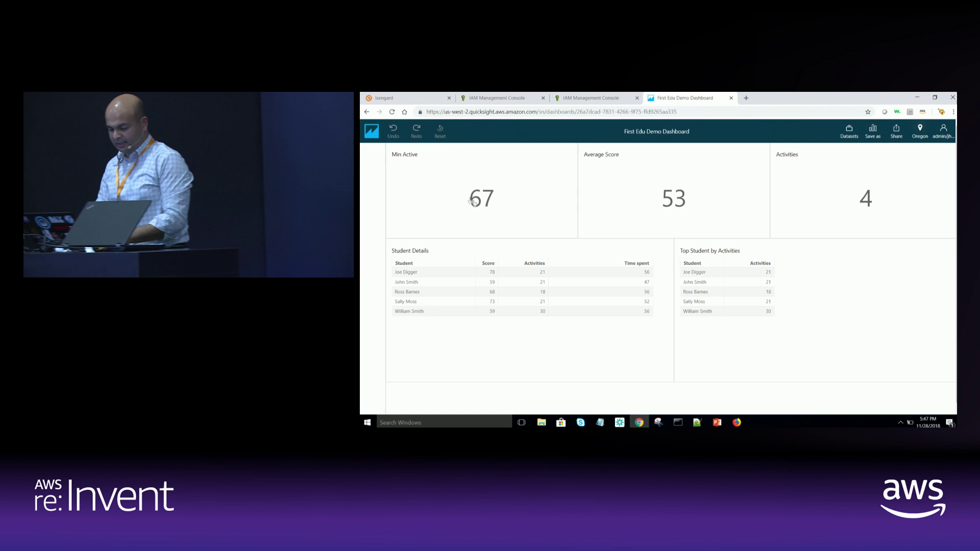
pyautogui.click(373, 131)
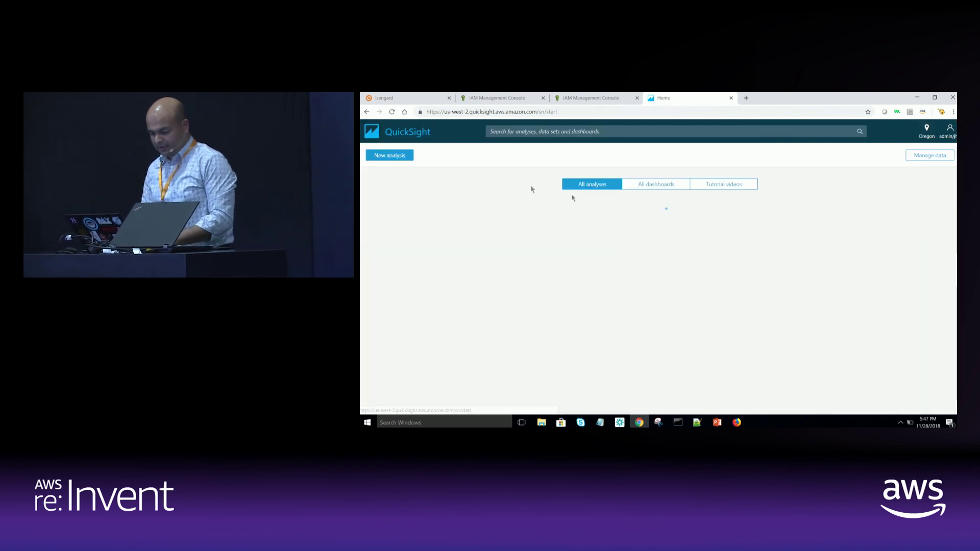
pyautogui.click(466, 248)
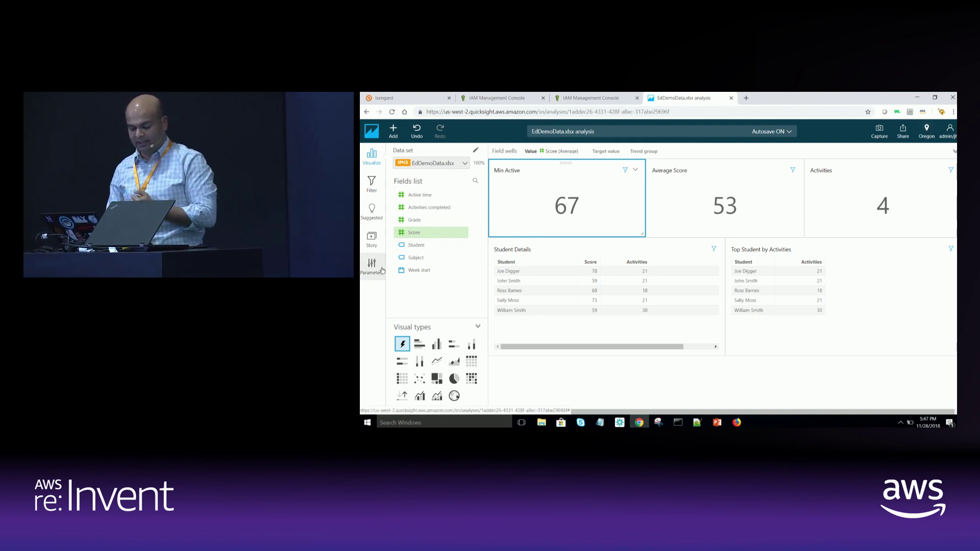
pyautogui.click(372, 265)
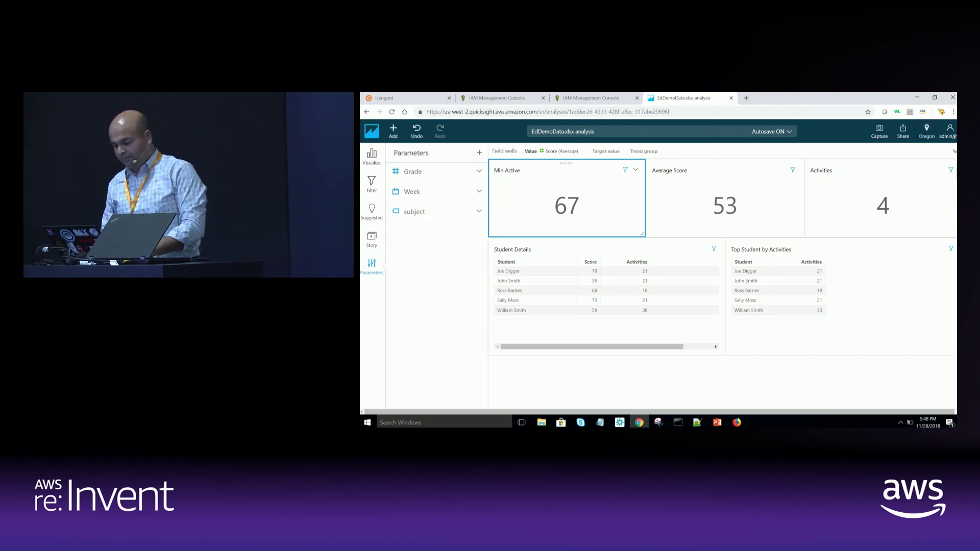
pyautogui.click(950, 132)
pyautogui.click(910, 153)
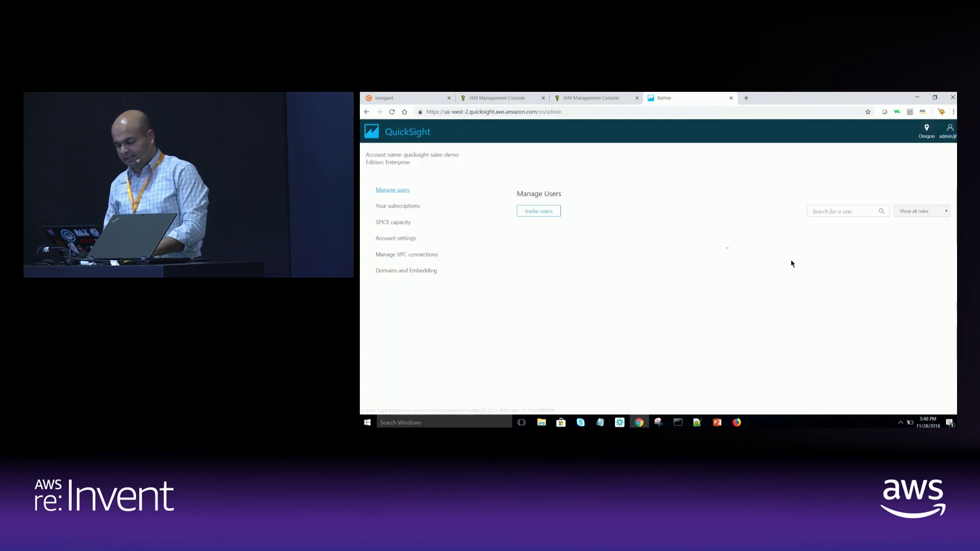
pyautogui.hotkey('alt', 'Tab')
pyautogui.hotkey('alt', 'Tab')
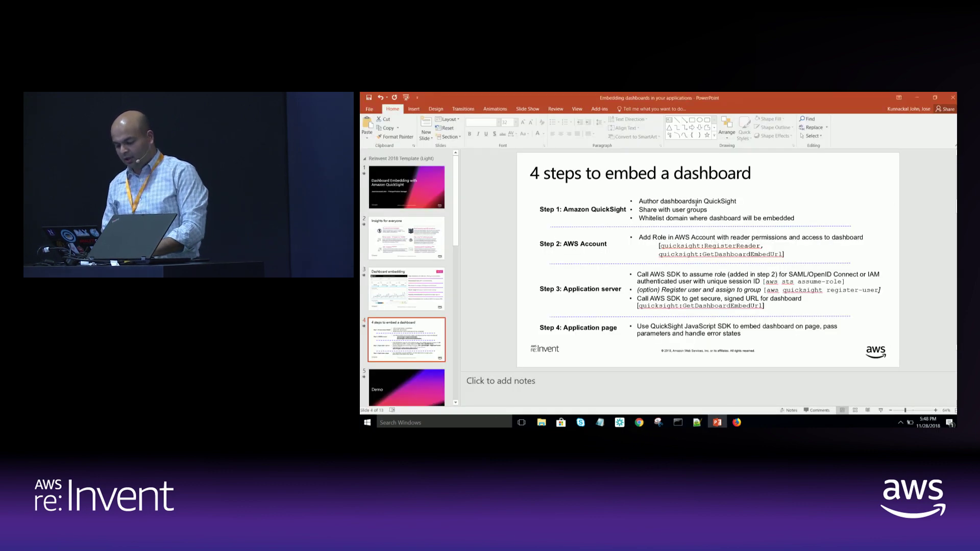
pyautogui.hotkey('alt', 'Tab')
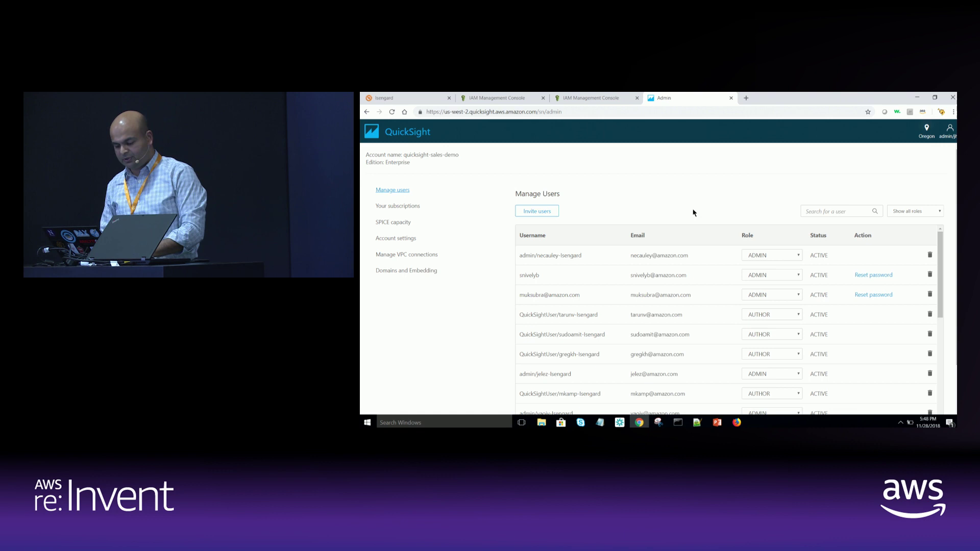
pyautogui.click(408, 132)
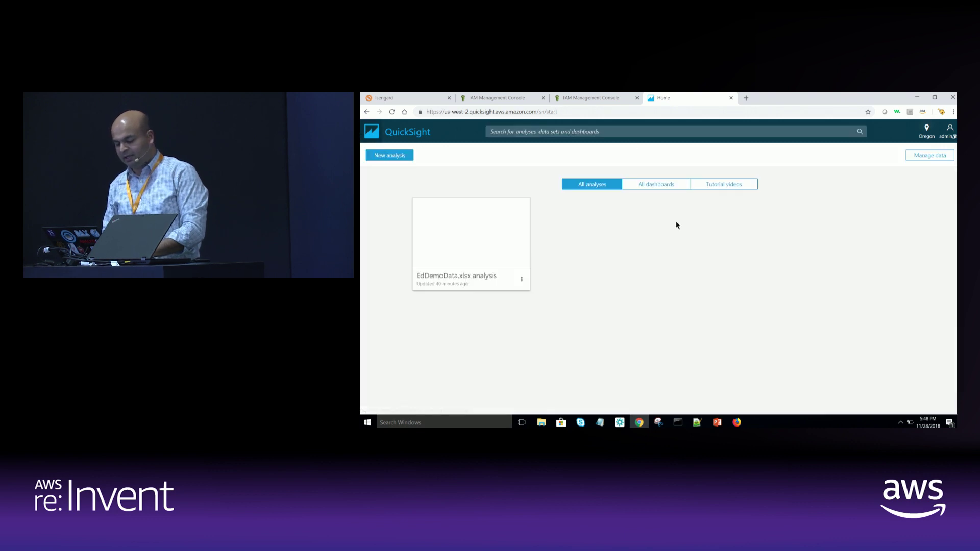
pyautogui.click(643, 185)
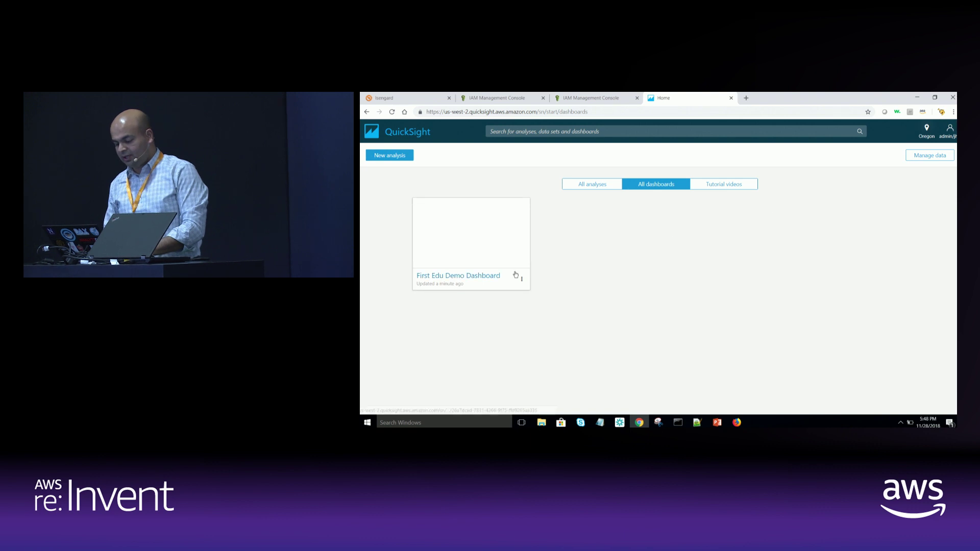
pyautogui.click(493, 239)
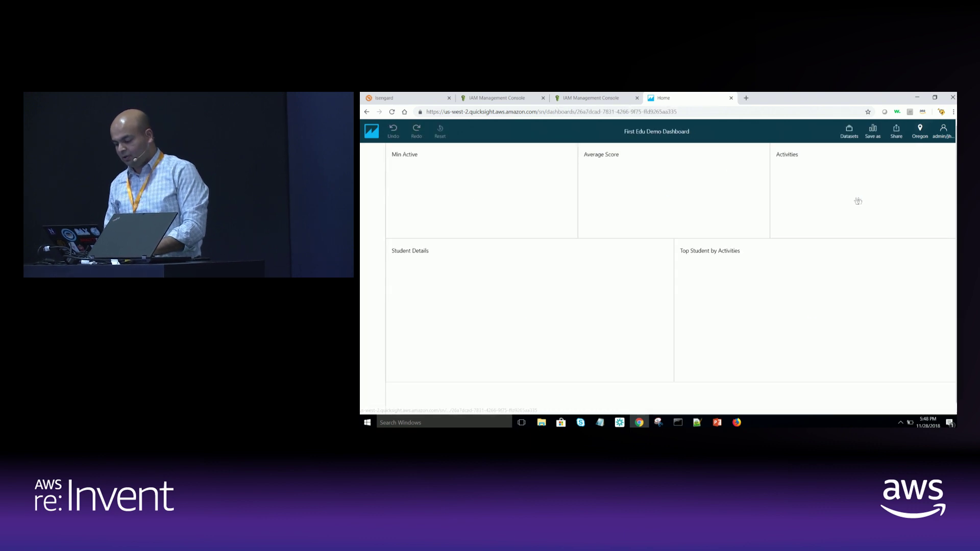
pyautogui.click(897, 131)
pyautogui.click(912, 150)
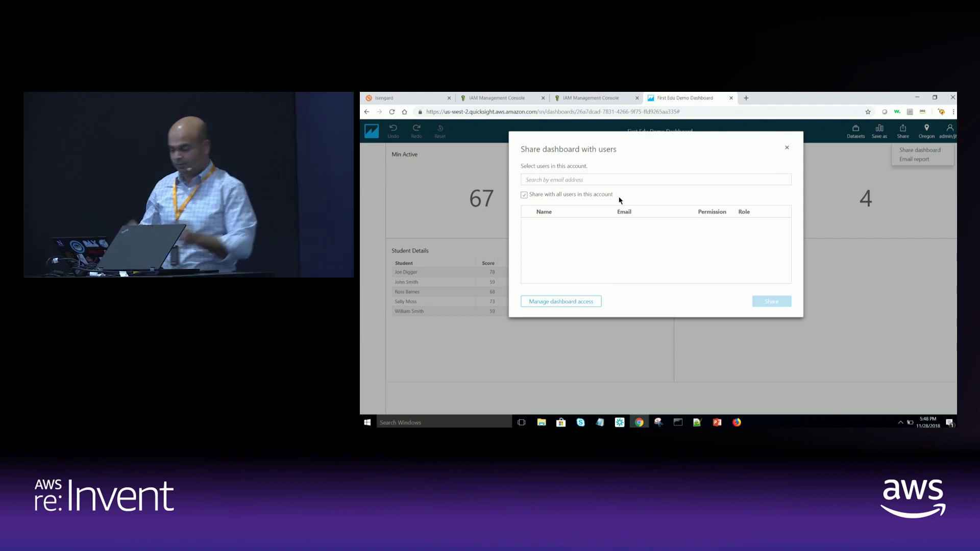
pyautogui.click(786, 148)
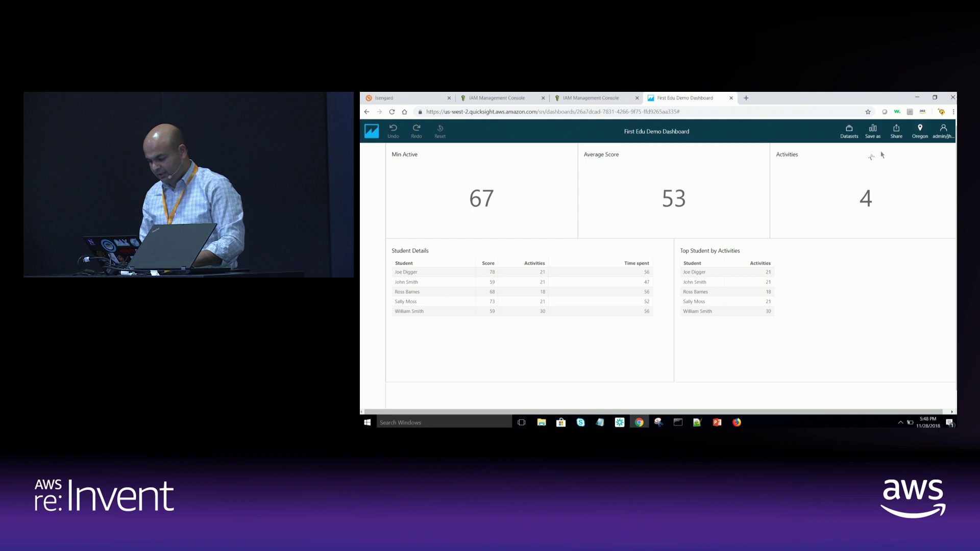
pyautogui.click(944, 132)
pyautogui.click(903, 149)
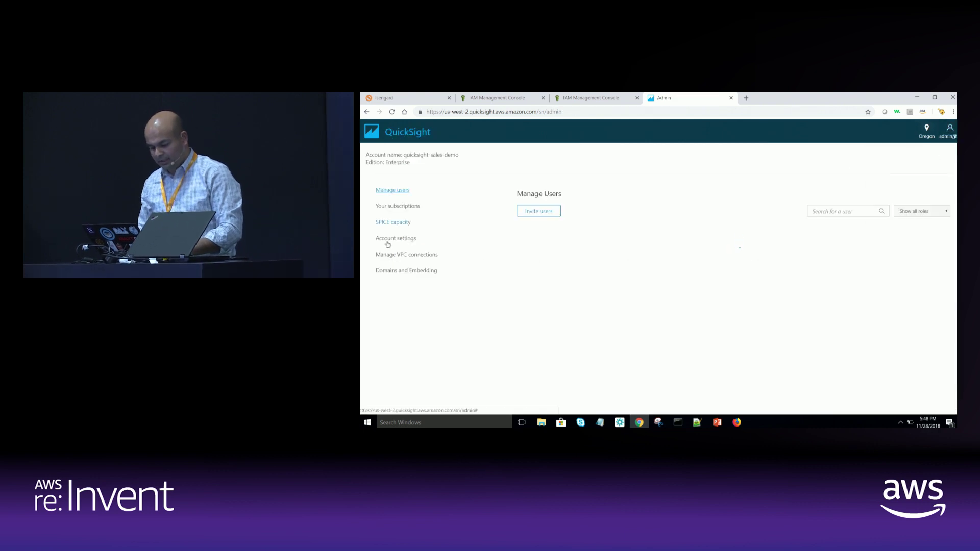
pyautogui.click(397, 271)
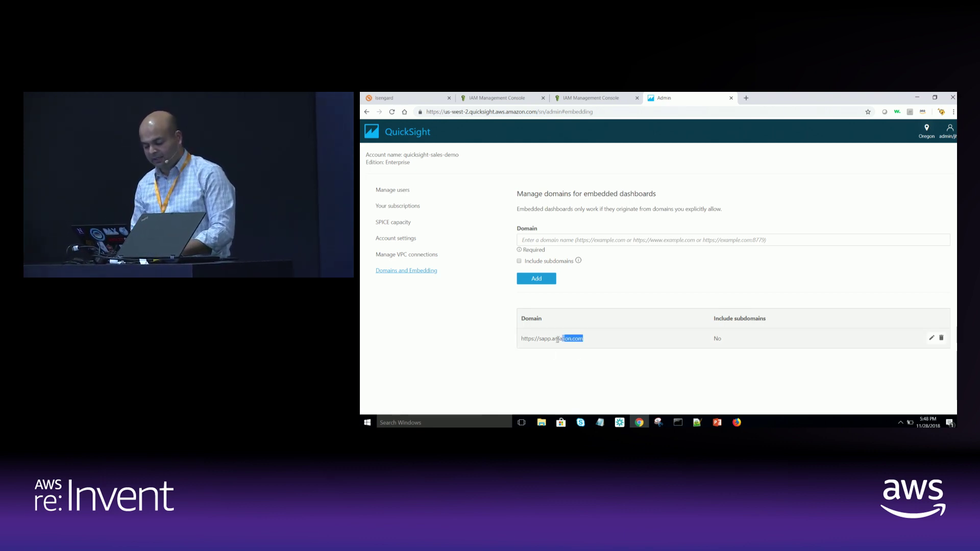
pyautogui.click(588, 353)
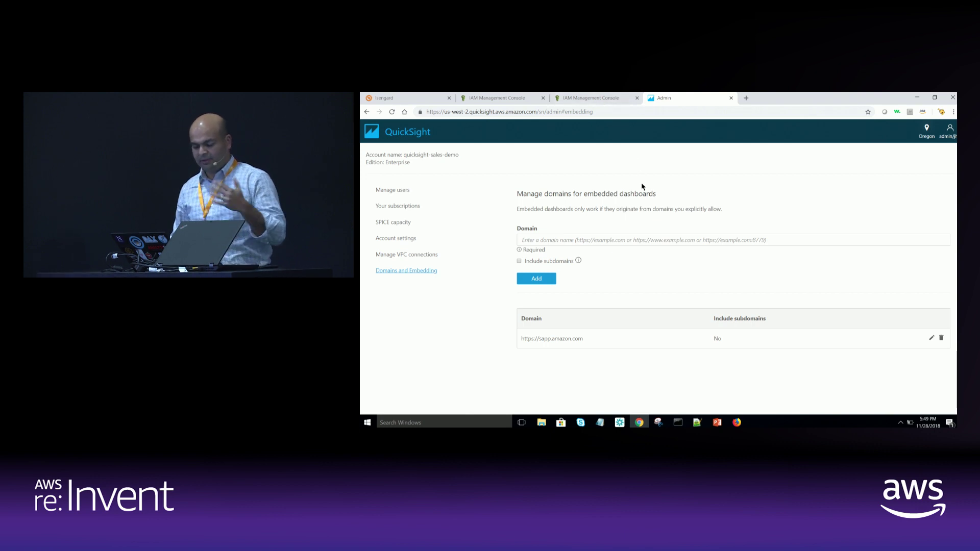
pyautogui.hotkey('alt', 'Tab')
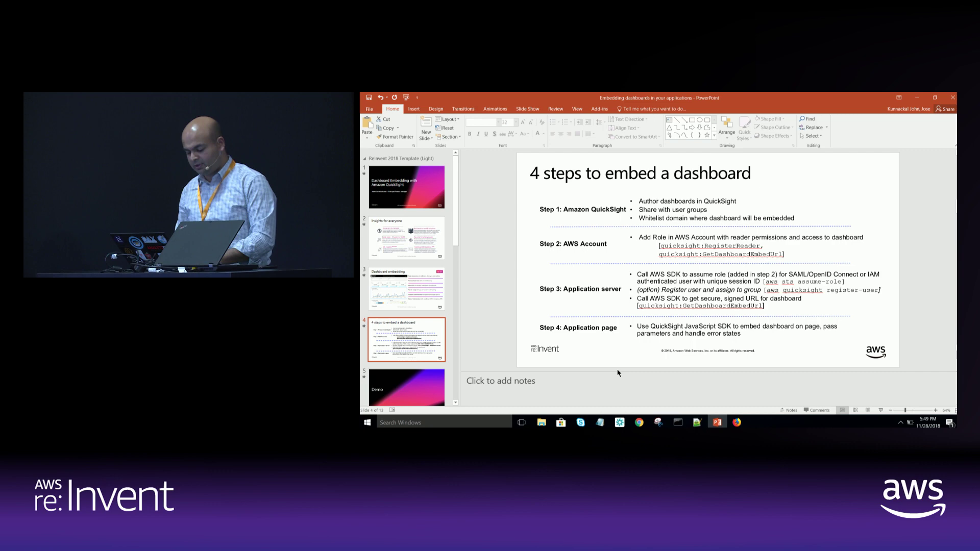
# Hide the speaker notes, then bring up the IAM Roles list filtered to quicksight
pyautogui.moveTo(617, 374); pyautogui.dragTo(618, 404)
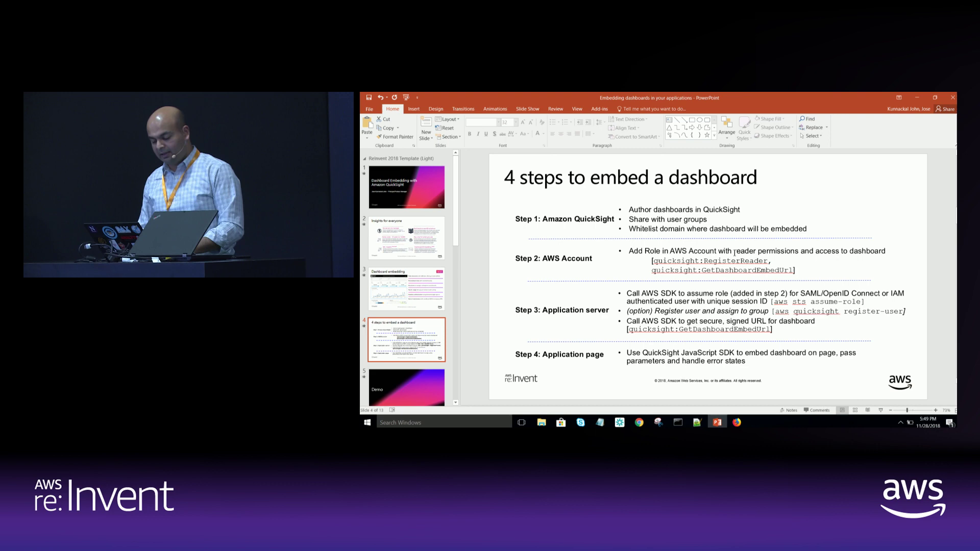
pyautogui.hotkey('alt', 'Tab')
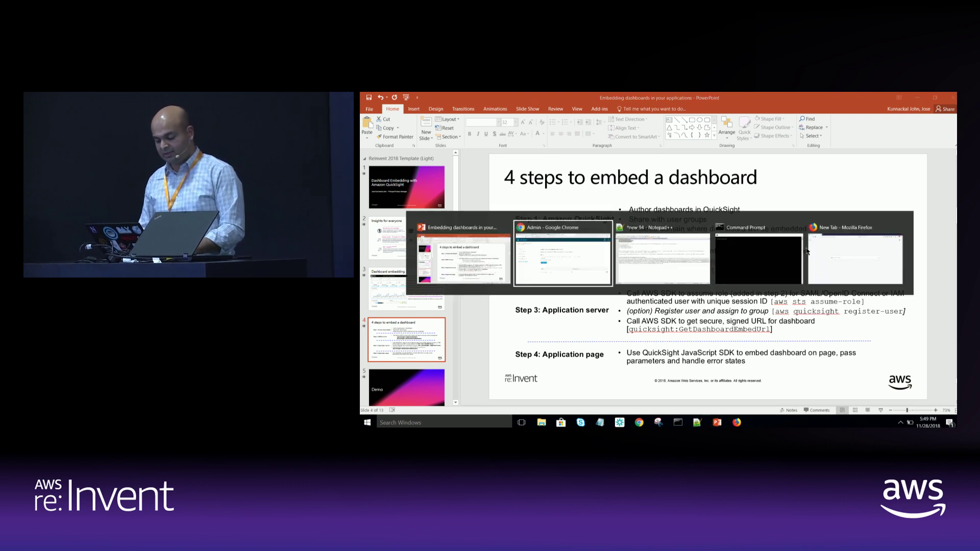
pyautogui.hotkey('alt', 'Tab')
pyautogui.click(579, 98)
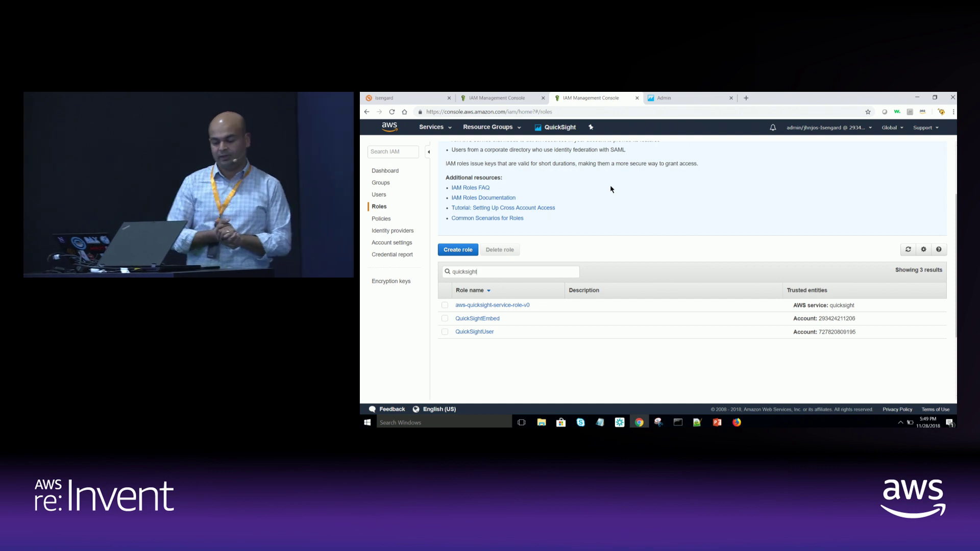
# View the QuickSightEmbed role's policy JSON, then return to the embedding steps slide
pyautogui.click(476, 318)
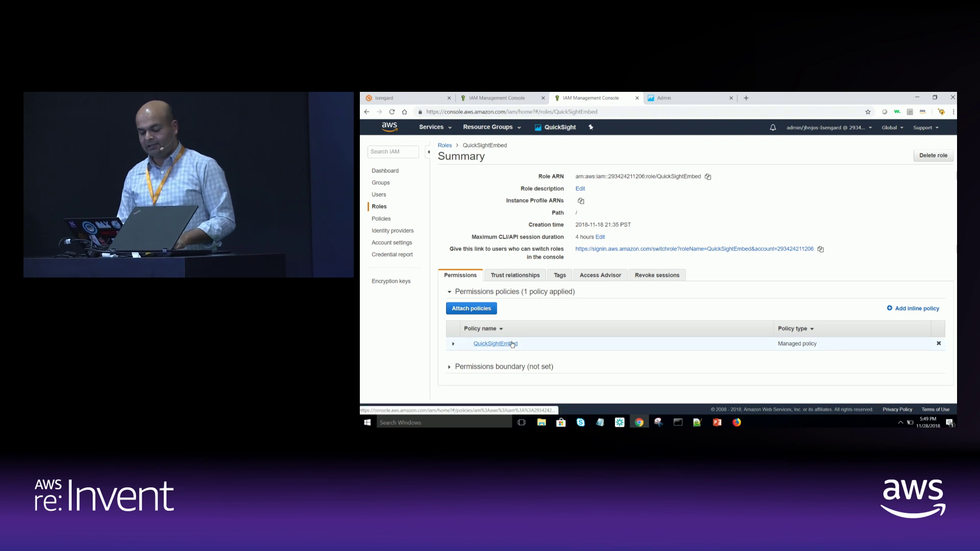
pyautogui.click(496, 344)
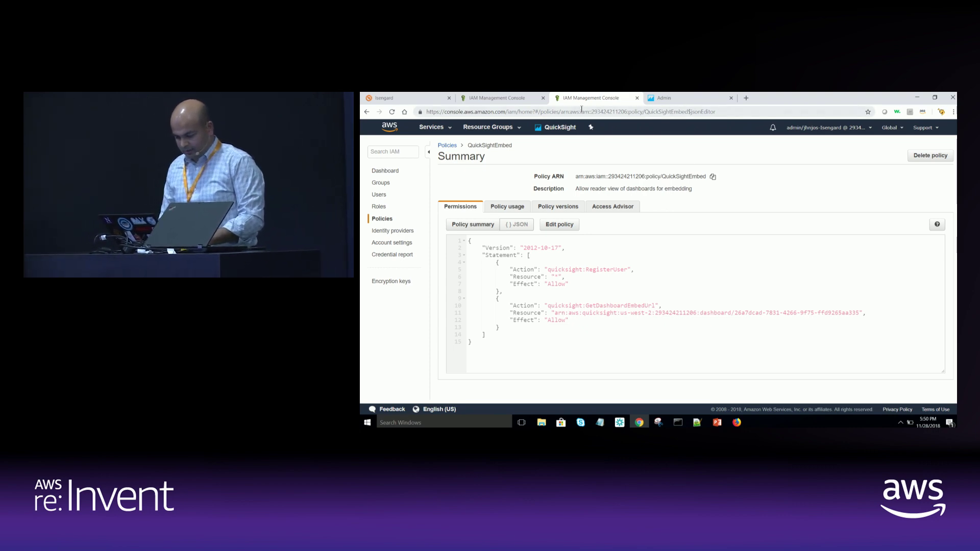
pyautogui.hotkey('alt', 'Tab')
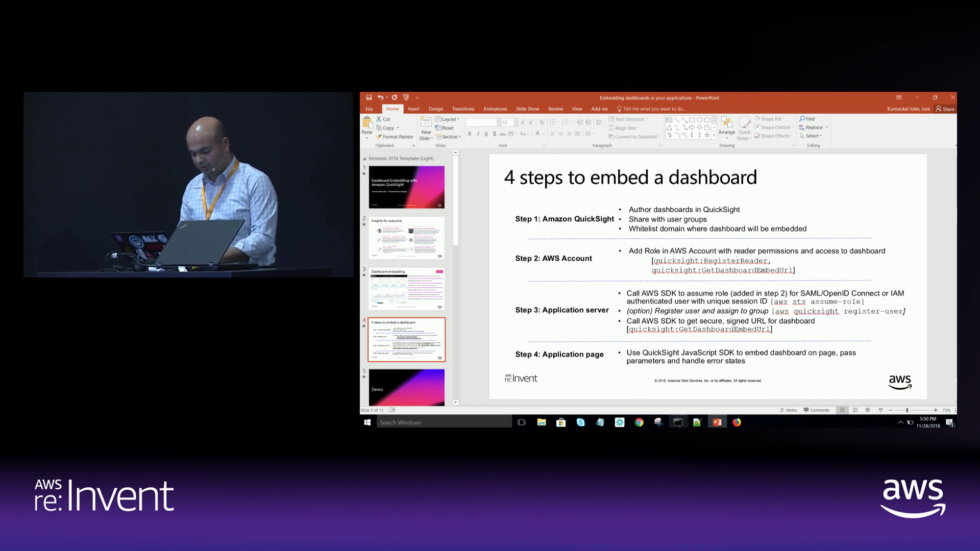
# Position a Command Prompt window beside the Notepad++ AWS command notes
pyautogui.hotkey('alt', 'Tab')
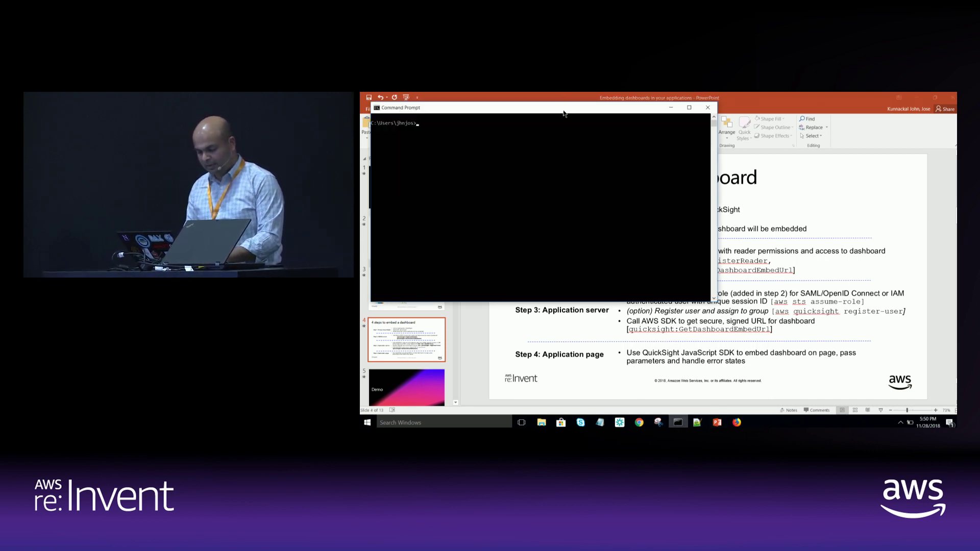
pyautogui.moveTo(564, 113); pyautogui.dragTo(615, 165)
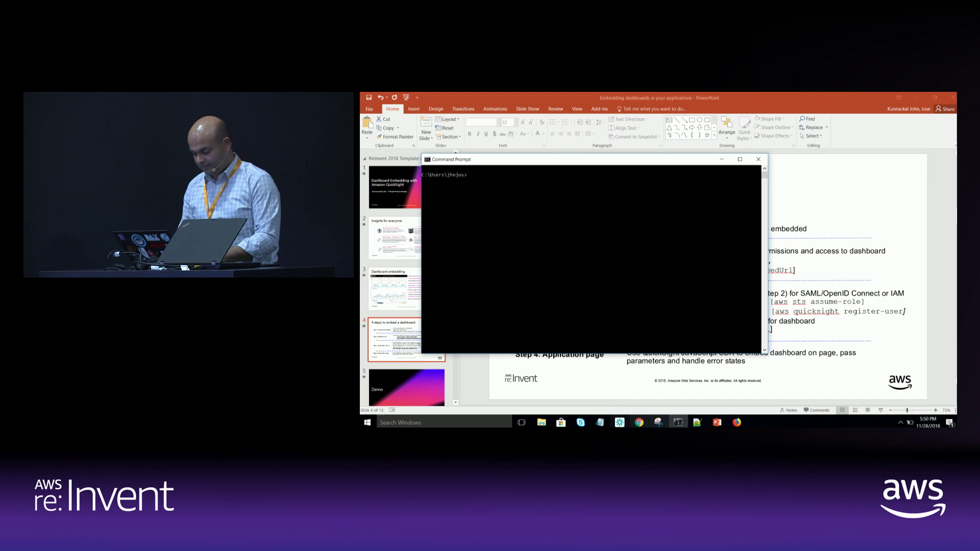
pyautogui.click(697, 423)
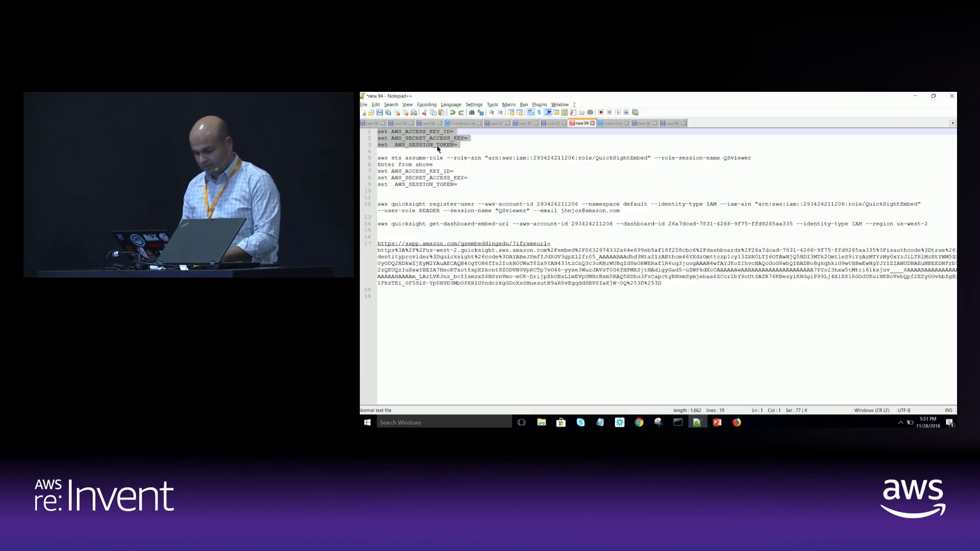
# Run the line-5 assume-role command for QuickSightEmbed in Command Prompt
pyautogui.tripleClick(587, 158)
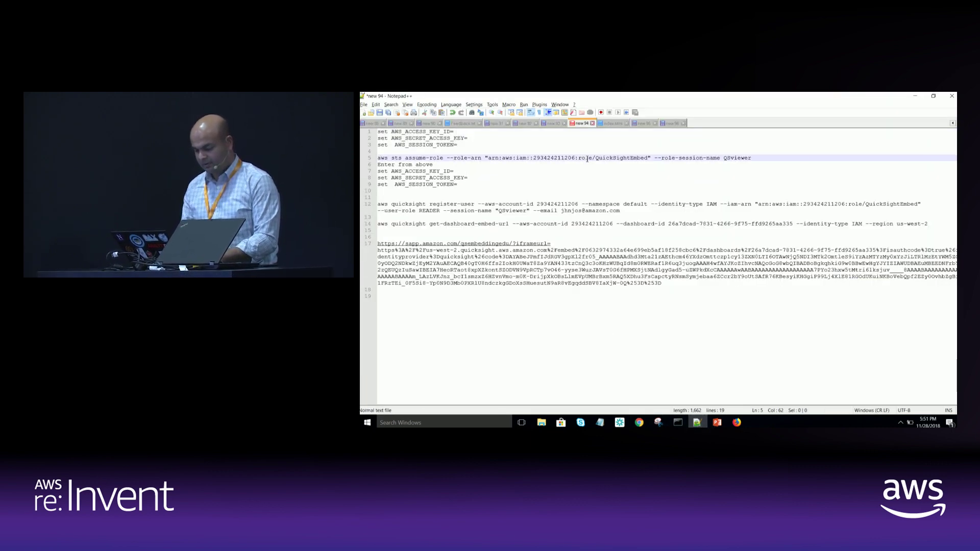
pyautogui.hotkey('ctrl', 'c')
pyautogui.hotkey('alt', 'Tab')
pyautogui.rightClick(576, 222)
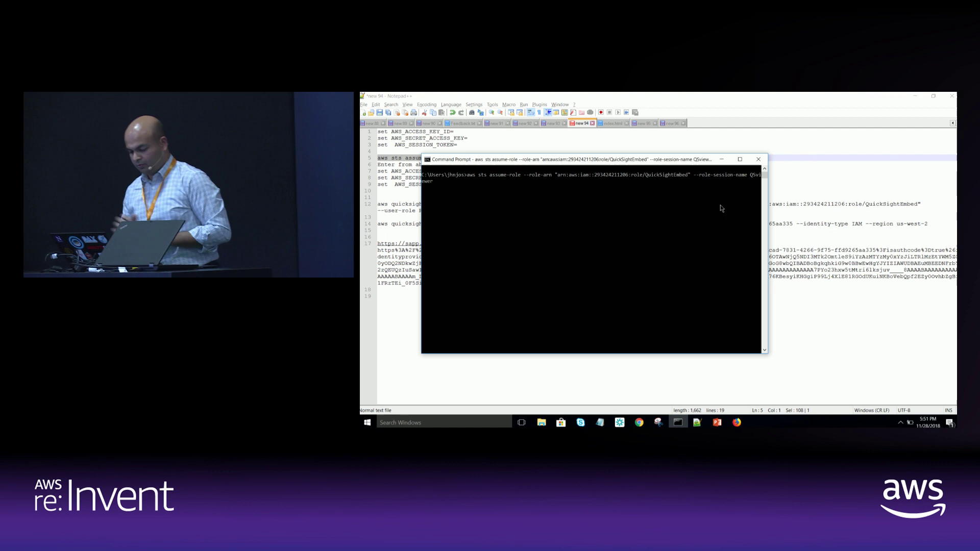
pyautogui.press('Return')
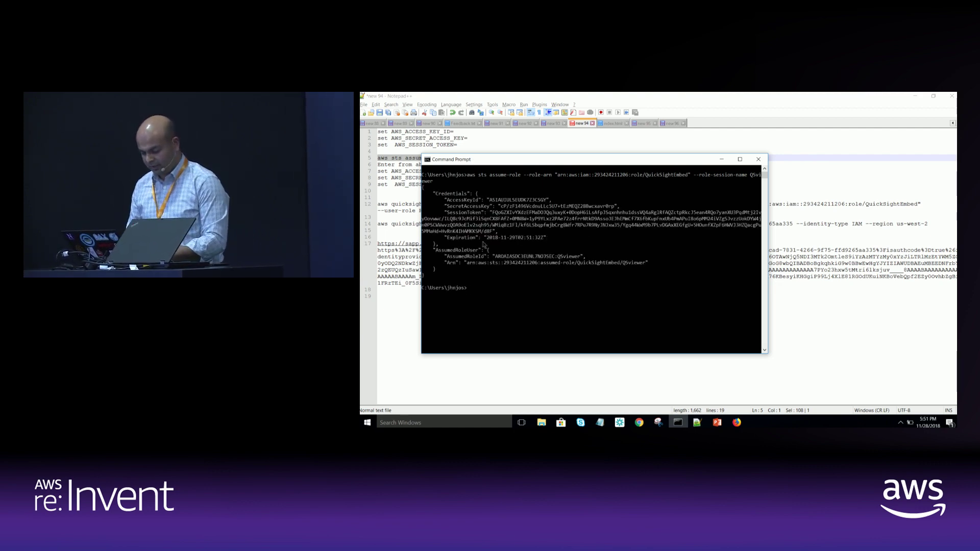
# Copy the AccessKeyId and SecretAccessKey values from the assume-role output into lines 7–8
pyautogui.hotkey('alt', 'Tab')
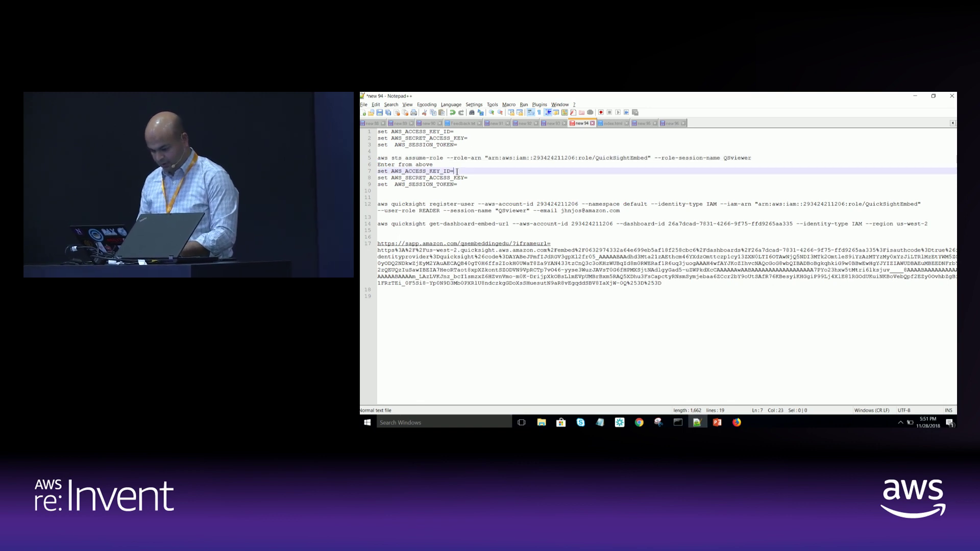
pyautogui.moveTo(453, 171); pyautogui.dragTo(383, 170)
pyautogui.hotkey('alt', 'Tab')
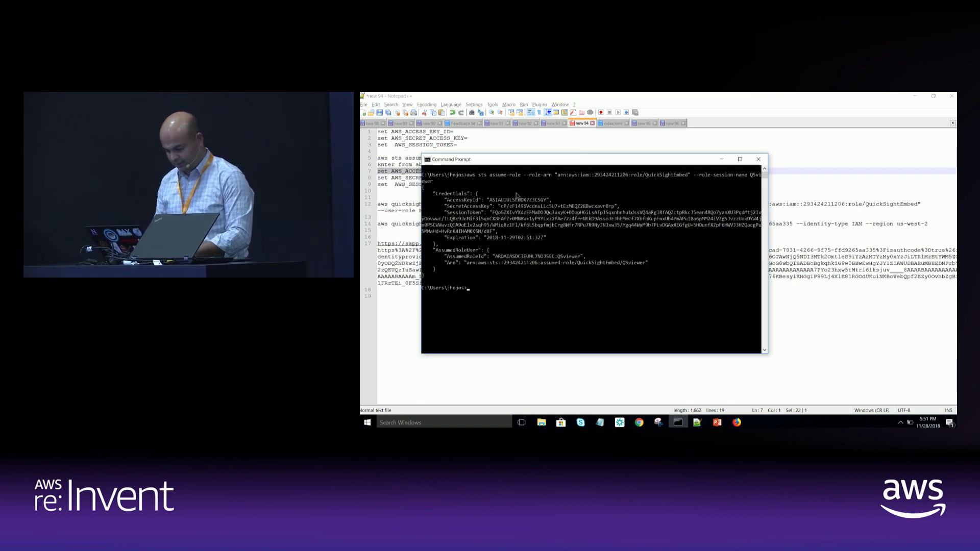
pyautogui.doubleClick(509, 200)
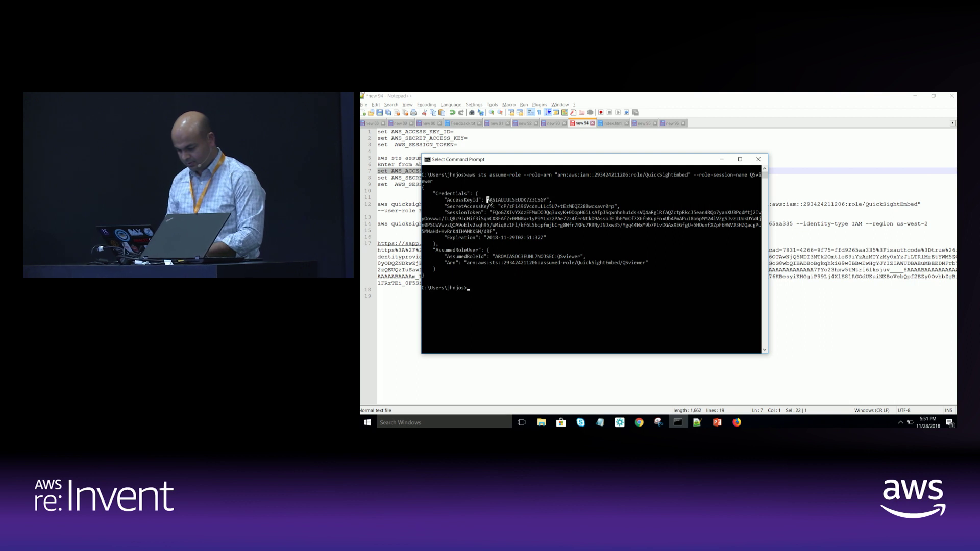
pyautogui.press('Return')
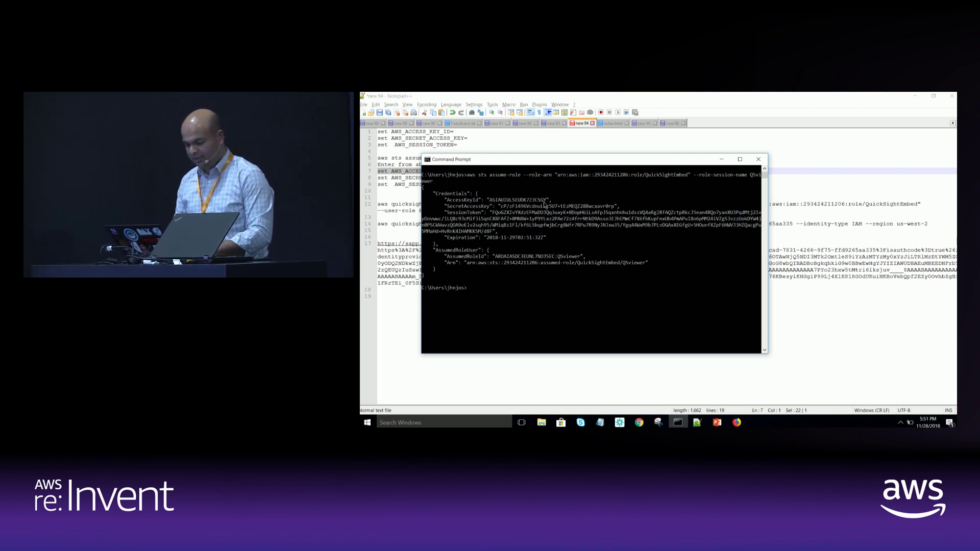
pyautogui.hotkey('alt', 'Tab')
pyautogui.click(489, 171)
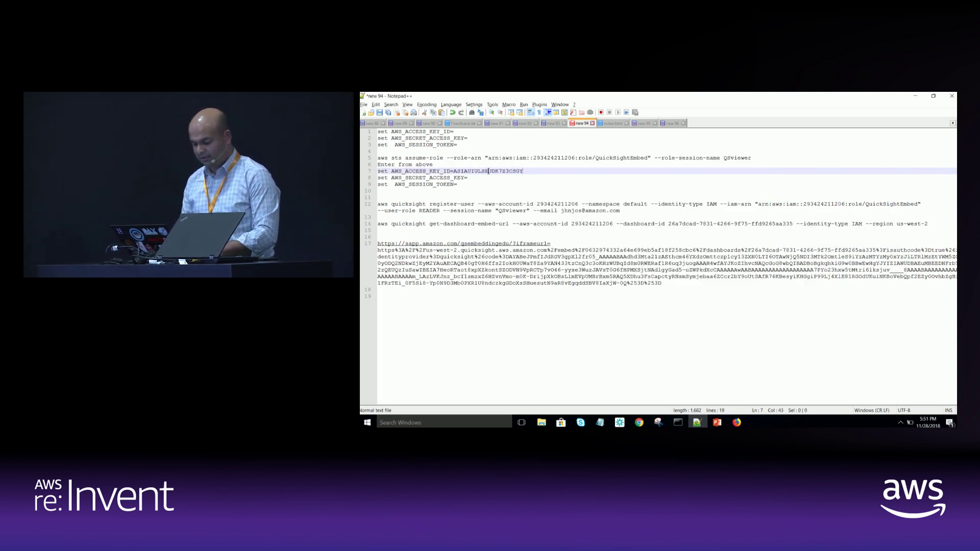
pyautogui.click(485, 179)
pyautogui.hotkey('alt', 'Tab')
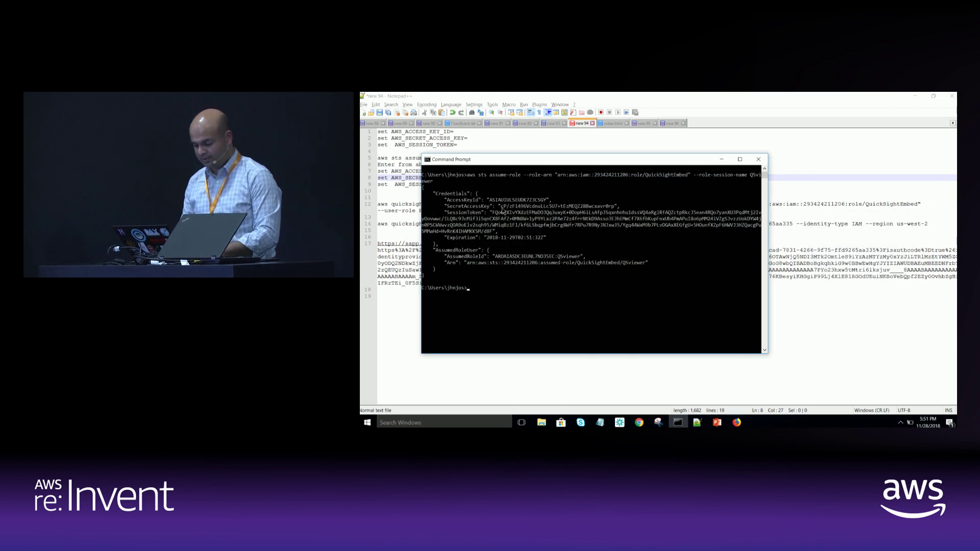
pyautogui.moveTo(567, 206); pyautogui.dragTo(614, 207)
pyautogui.press('Return')
pyautogui.hotkey('alt', 'Tab')
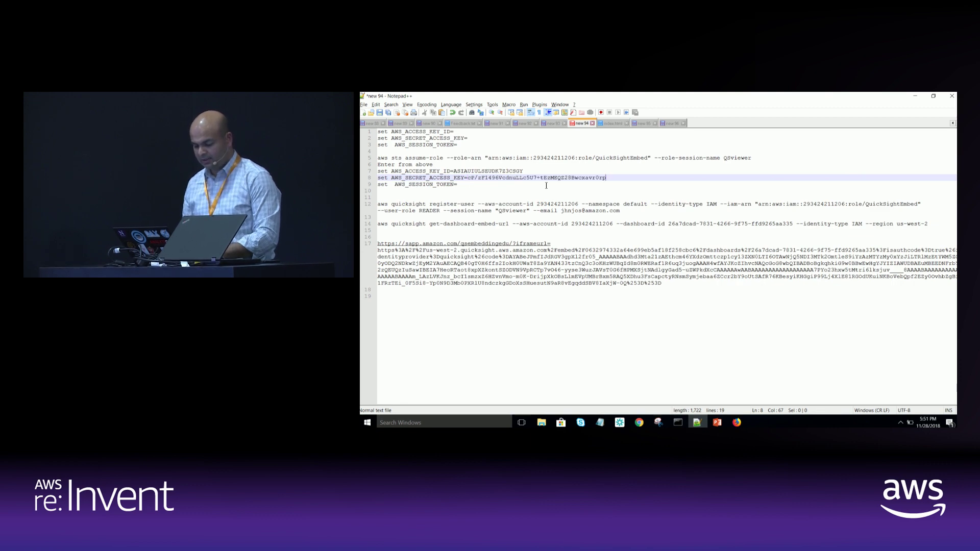
# Rerun assume-role and put the fresh access key ID and secret key on lines 7 and 8
pyautogui.hotkey('alt', 'Tab')
pyautogui.press('Up')
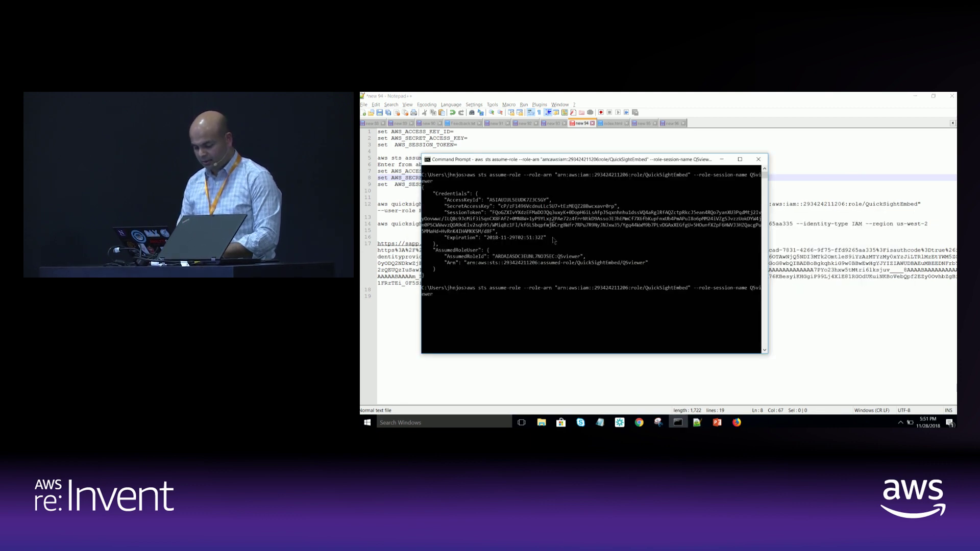
pyautogui.press('Return')
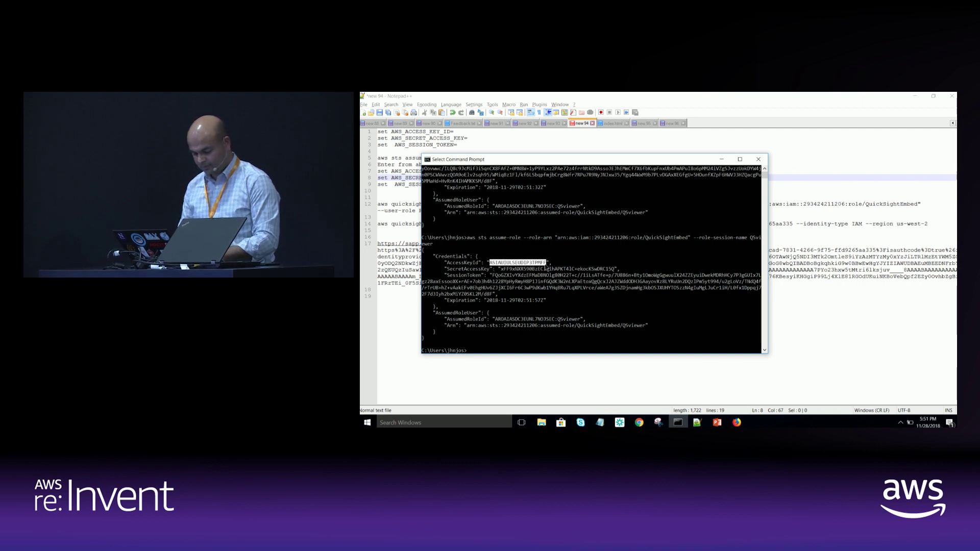
pyautogui.press('Return')
pyautogui.hotkey('alt', 'Tab')
pyautogui.click(453, 170)
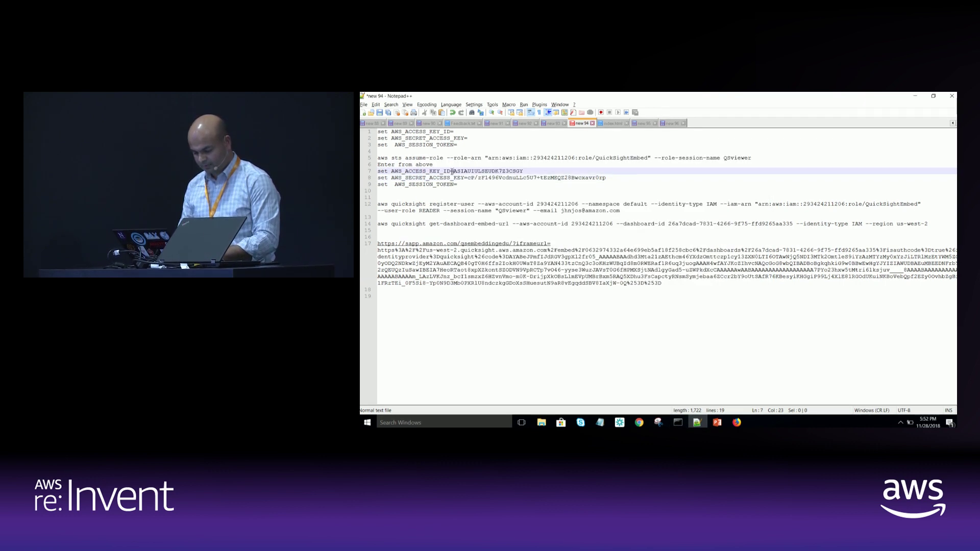
pyautogui.hotkey('alt', 'Tab')
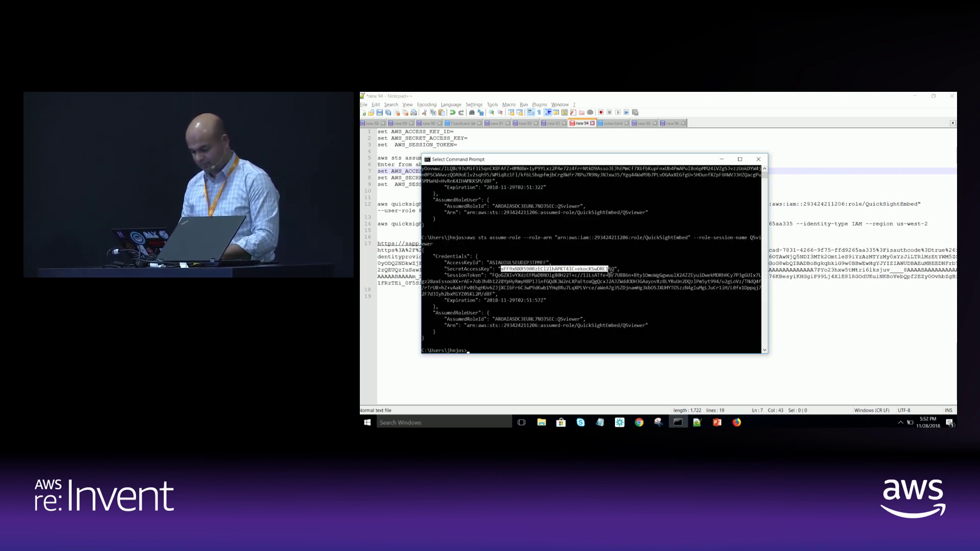
pyautogui.press('Return')
pyautogui.hotkey('alt', 'Tab')
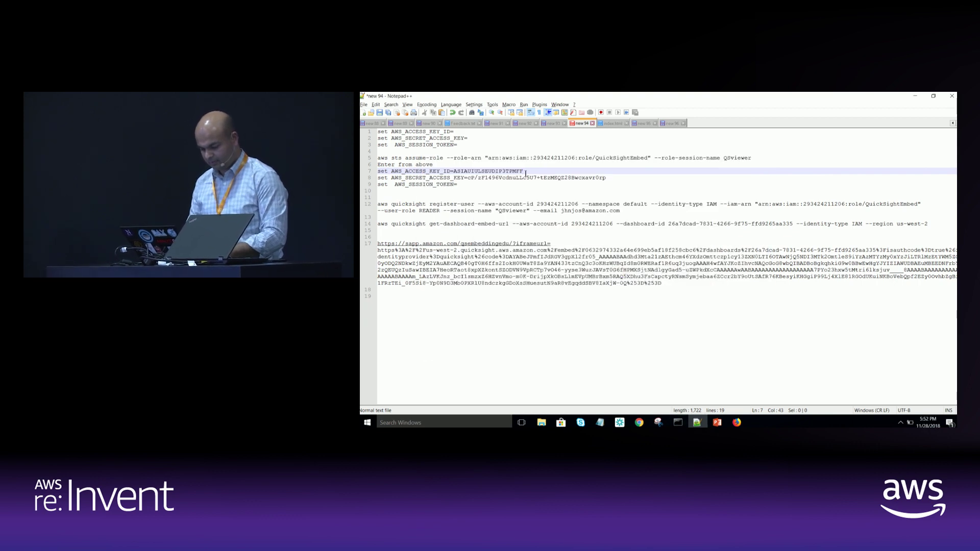
pyautogui.click(465, 178)
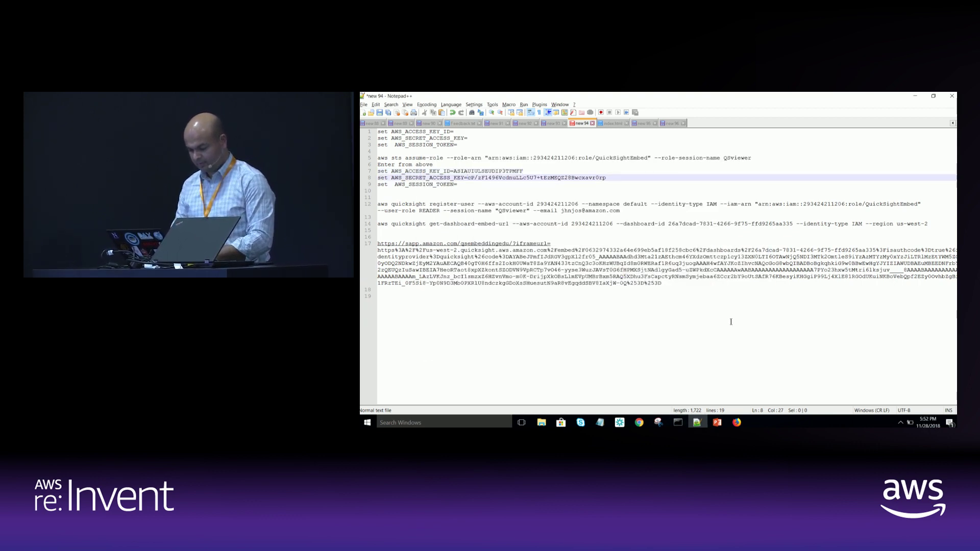
pyautogui.hotkey('shift', 'End')
pyautogui.hotkey('ctrl', 'v')
# Paste the SessionToken value after AWS_SESSION_TOKEN= on line 9
pyautogui.hotkey('alt', 'Tab')
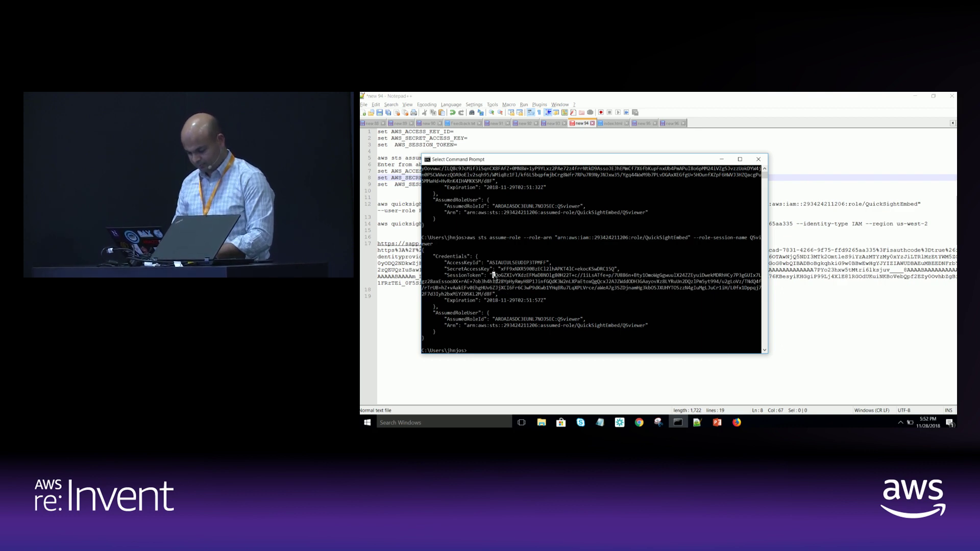
pyautogui.moveTo(494, 274); pyautogui.dragTo(498, 295)
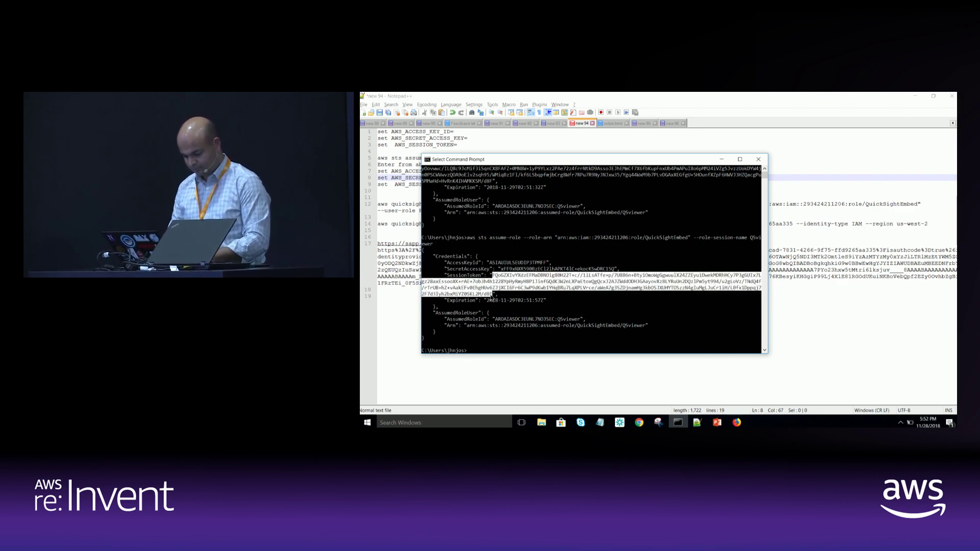
pyautogui.press('Return')
pyautogui.hotkey('alt', 'Tab')
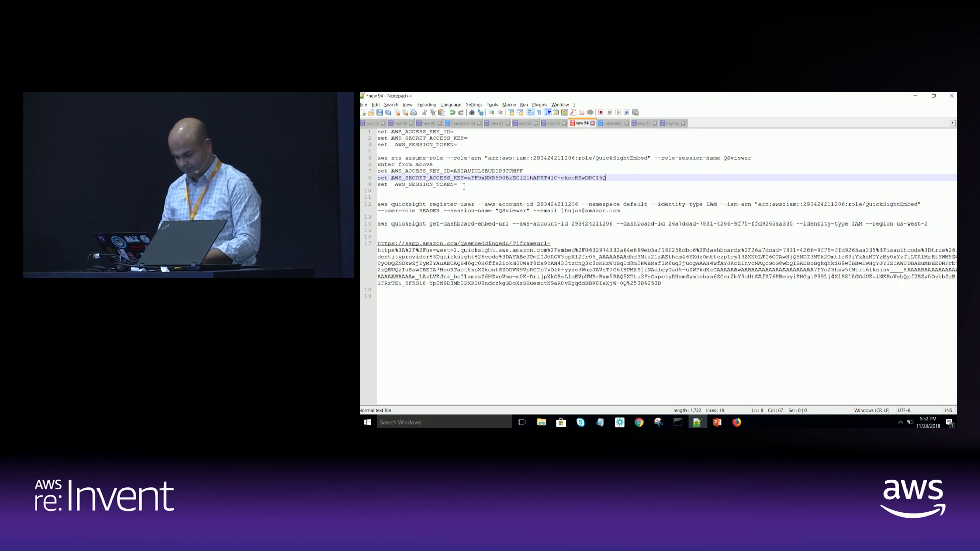
pyautogui.click(463, 186)
pyautogui.hotkey('ctrl', 'v')
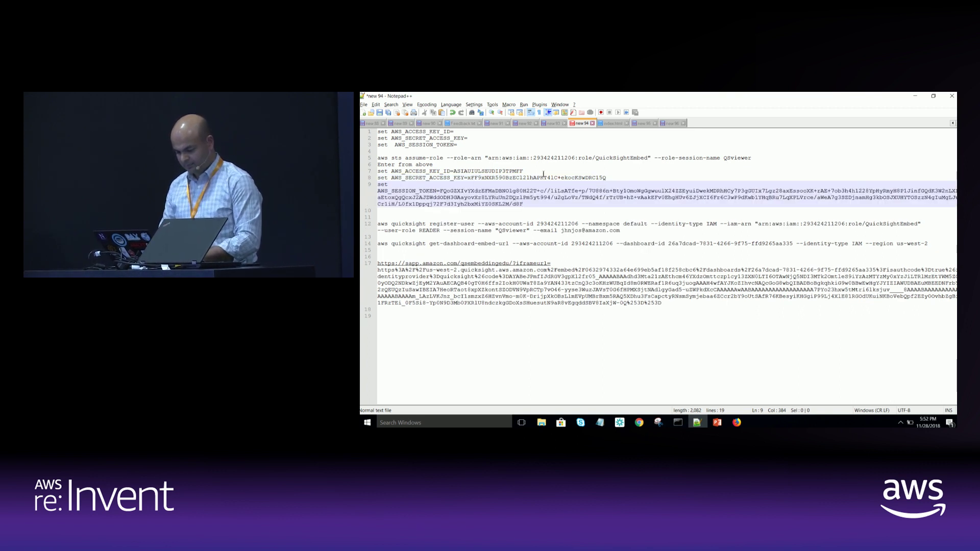
# Set AWS_ACCESS_KEY_ID in Command Prompt using the line 7 set command
pyautogui.click(544, 171)
pyautogui.hotkey('shift', 'Home')
pyautogui.hotkey('ctrl', 'c')
pyautogui.hotkey('alt', 'Tab')
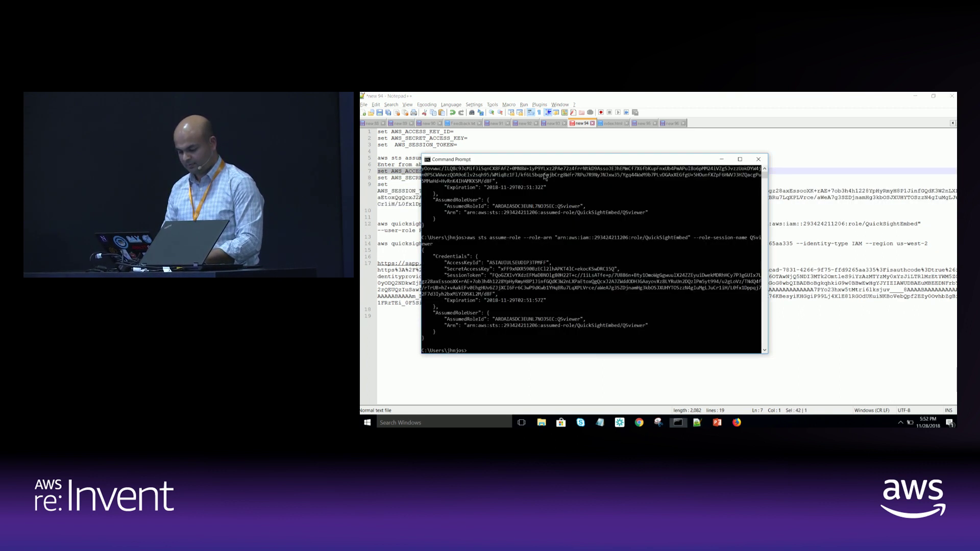
pyautogui.hotkey('ctrl', 'v')
pyautogui.press('Return')
pyautogui.hotkey('alt', 'Tab')
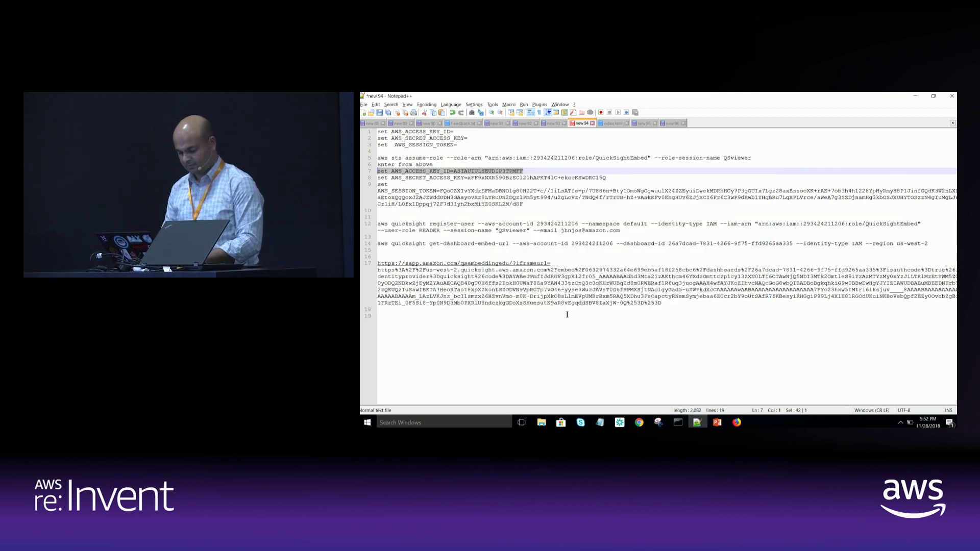
# Set the secret access key variable using the line 8 set command
pyautogui.click(578, 177)
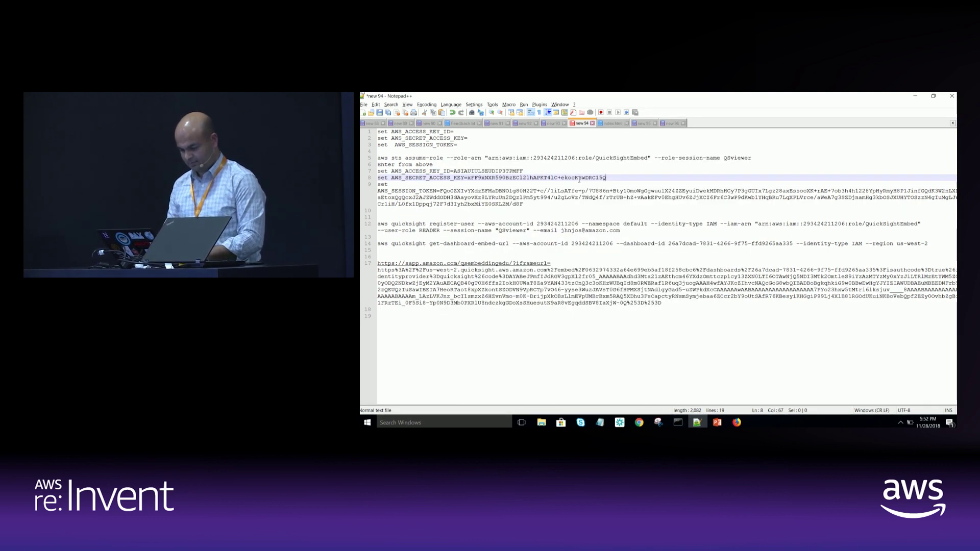
pyautogui.hotkey('shift', 'Home')
pyautogui.hotkey('ctrl', 'c')
pyautogui.hotkey('alt', 'Tab')
pyautogui.hotkey('ctrl', 'v')
pyautogui.press('Return')
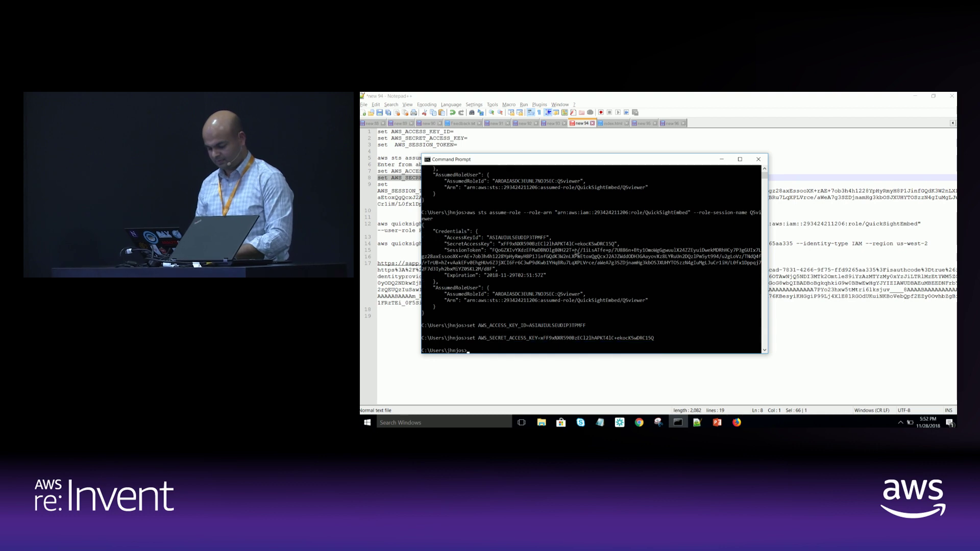
pyautogui.hotkey('alt', 'Tab')
# Set the AWS_SESSION_TOKEN variable using the session token set command
pyautogui.click(534, 203)
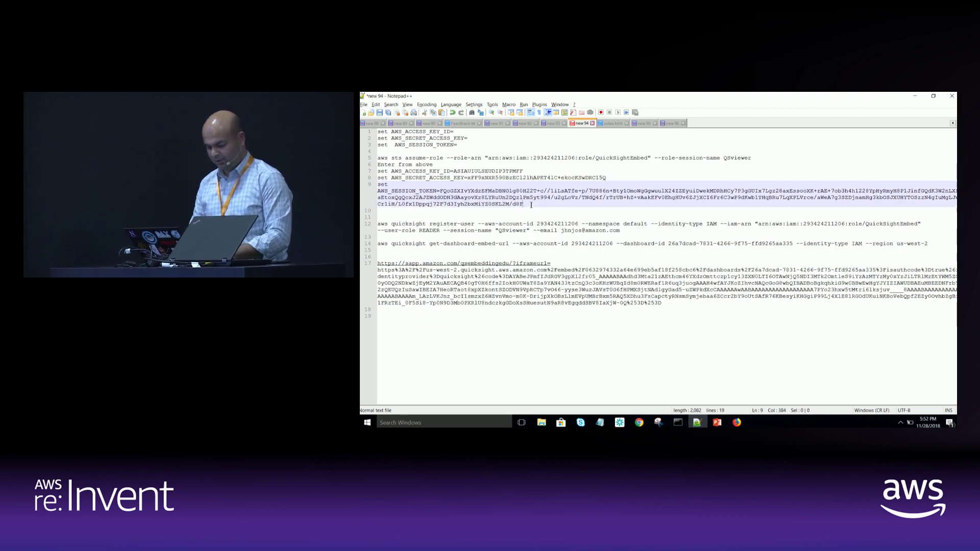
pyautogui.hotkey('shift', 'Home')
pyautogui.hotkey('shift', 'Up')
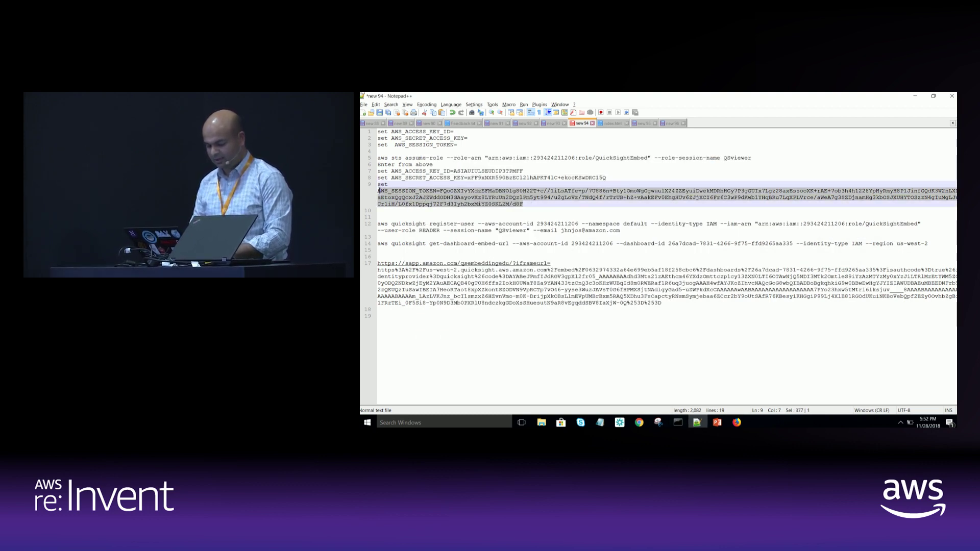
pyautogui.hotkey('ctrl', 'c')
pyautogui.hotkey('alt', 'Tab')
pyautogui.hotkey('ctrl', 'v')
pyautogui.press('Return')
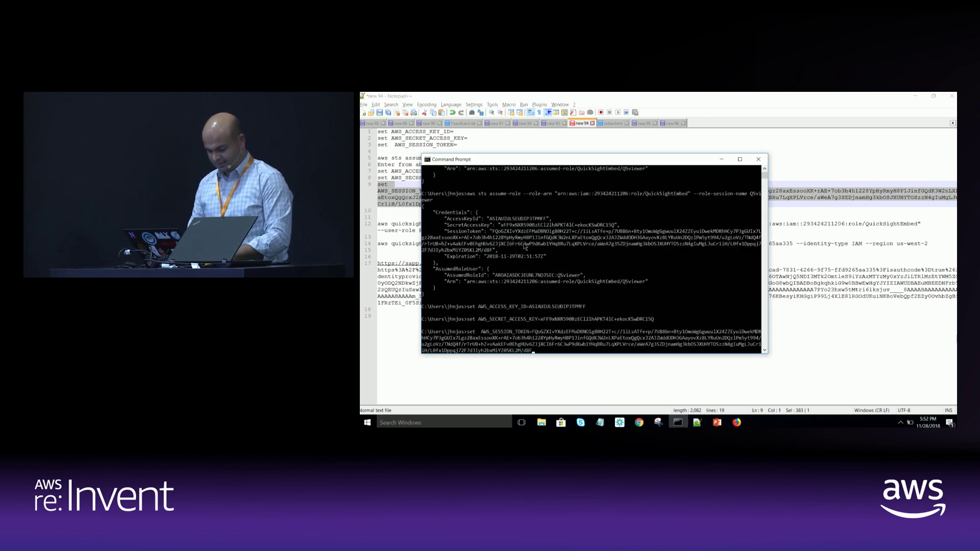
pyautogui.press('Return')
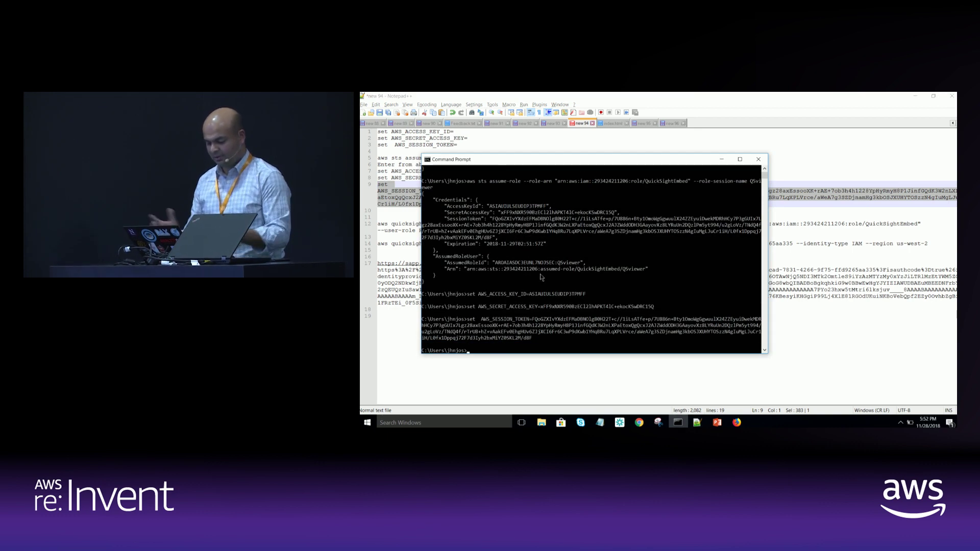
pyautogui.hotkey('alt', 'Tab')
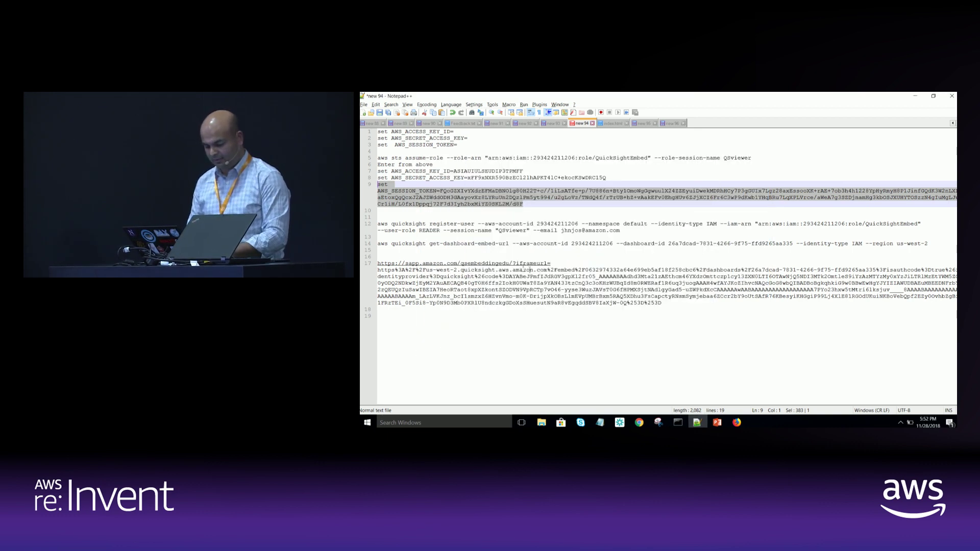
# Run register-user to create QuickSightEmbed/QSviewer as a READER, then return to the embedding-steps slide
pyautogui.click(496, 228)
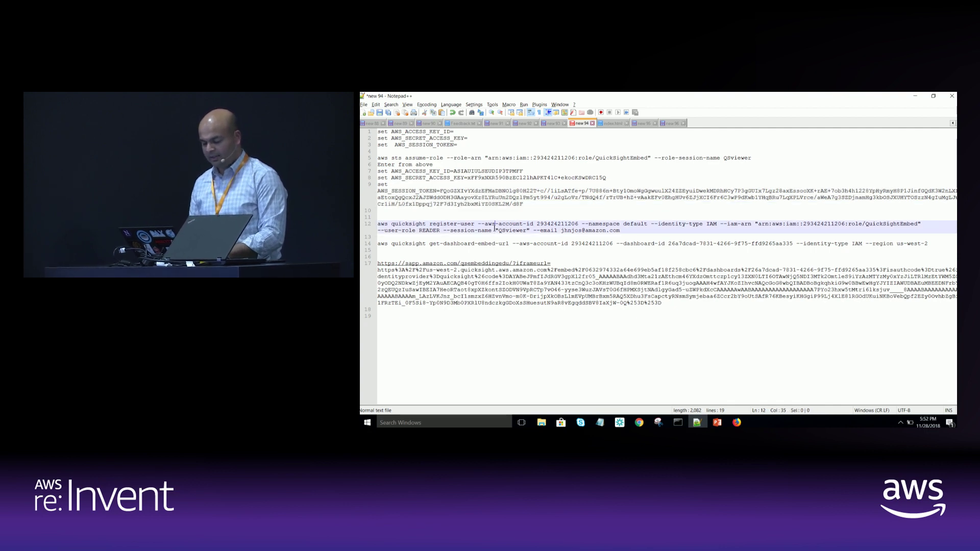
pyautogui.tripleClick(496, 227)
pyautogui.hotkey('ctrl', 'c')
pyautogui.hotkey('alt', 'Tab')
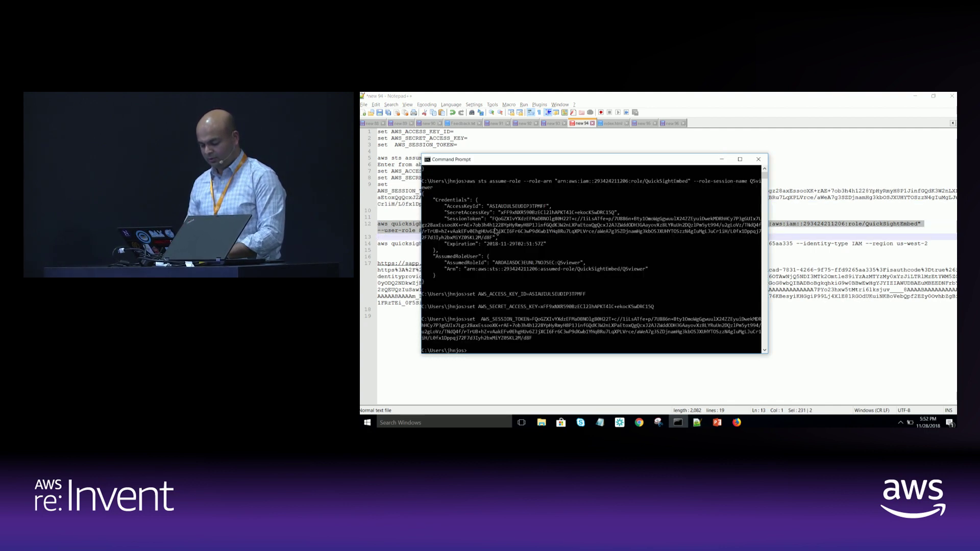
pyautogui.hotkey('ctrl', 'v')
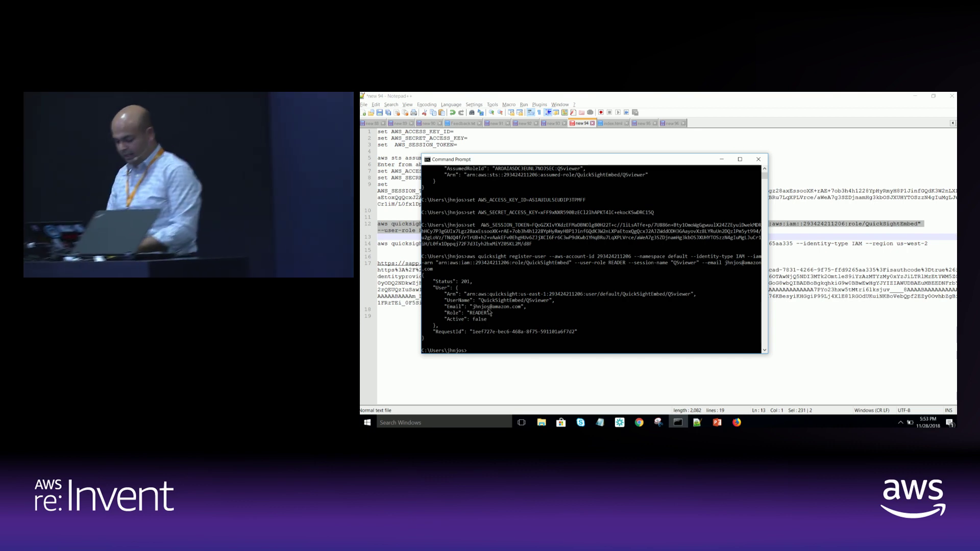
pyautogui.hotkey('alt', 'Tab')
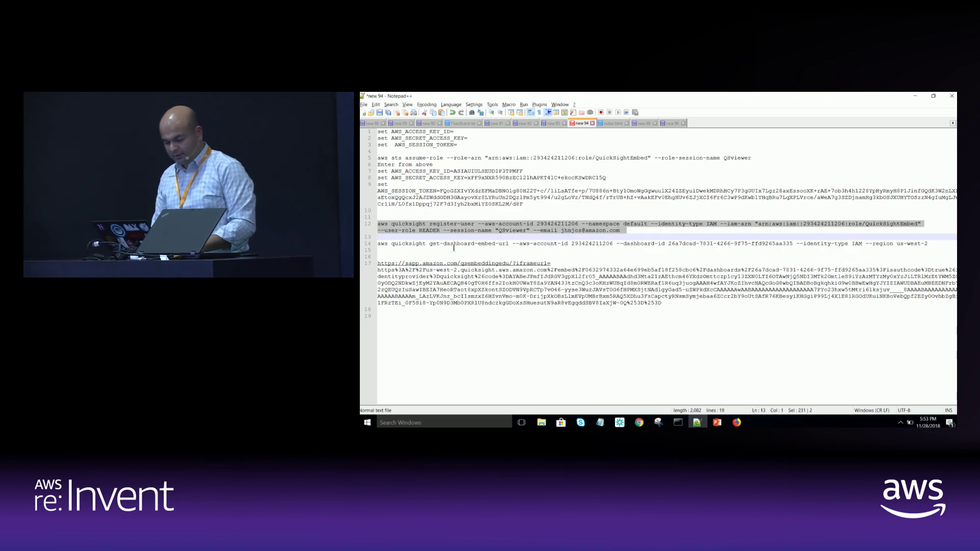
pyautogui.hotkey('alt', 'Tab')
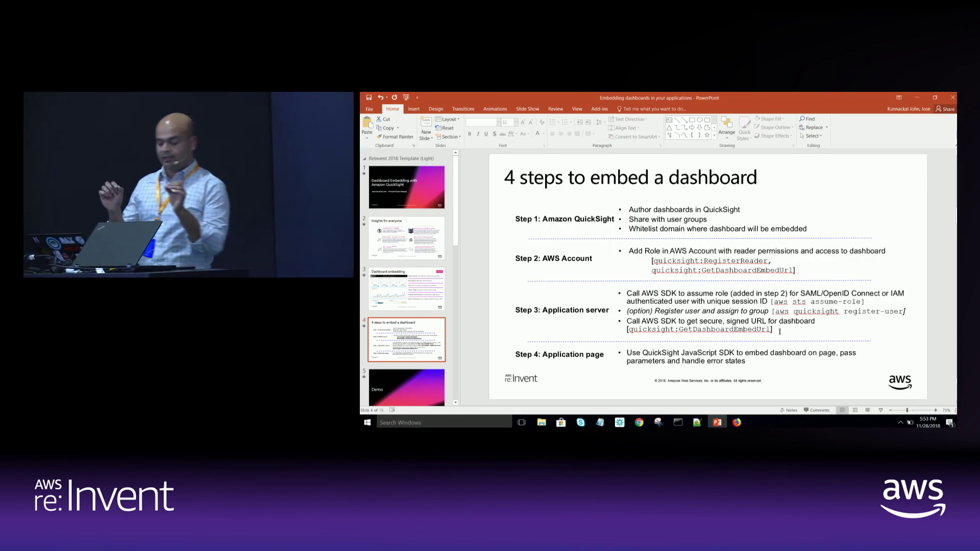
# Leave the embedding steps slide and bring the Notepad++ command notes to the front
pyautogui.hotkey('alt', 'Tab')
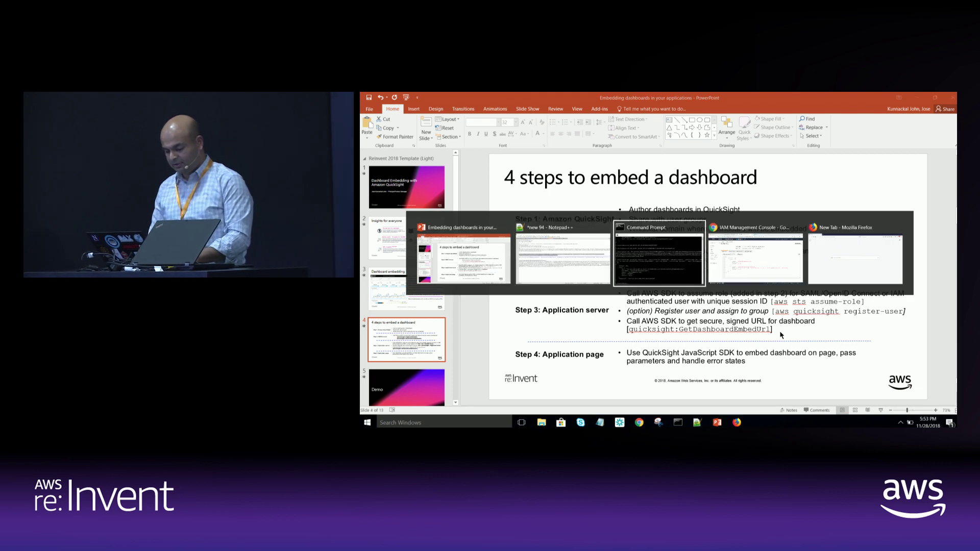
pyautogui.hotkey('alt', 'Tab')
pyautogui.hotkey('alt', 'Tab')
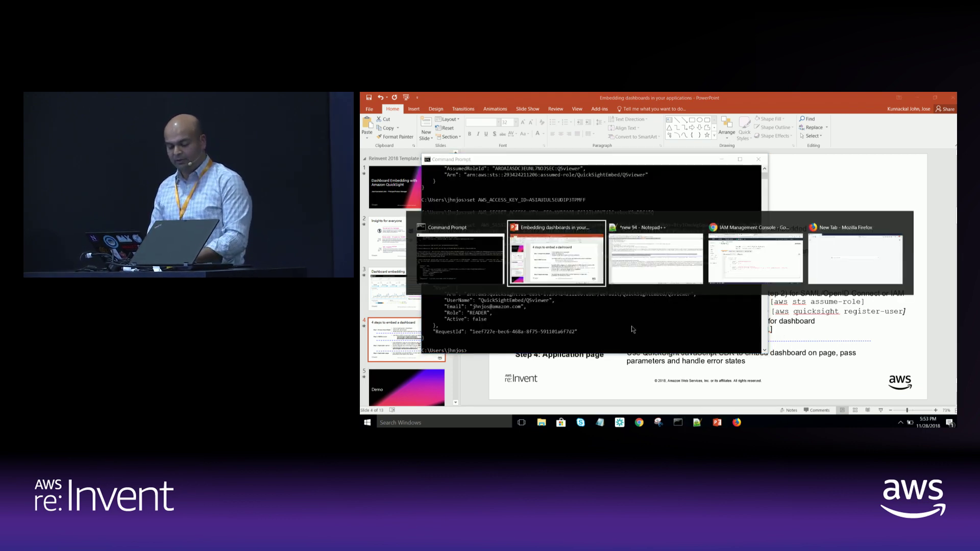
pyautogui.press('Tab')
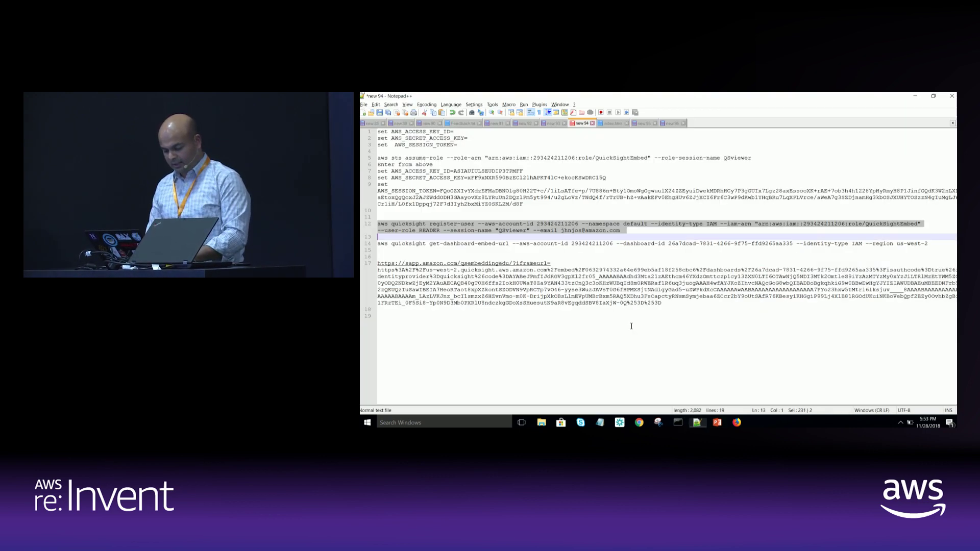
# Run the get-dashboard-embed-url command from the notes and copy the returned EmbedUrl value
pyautogui.tripleClick(649, 243)
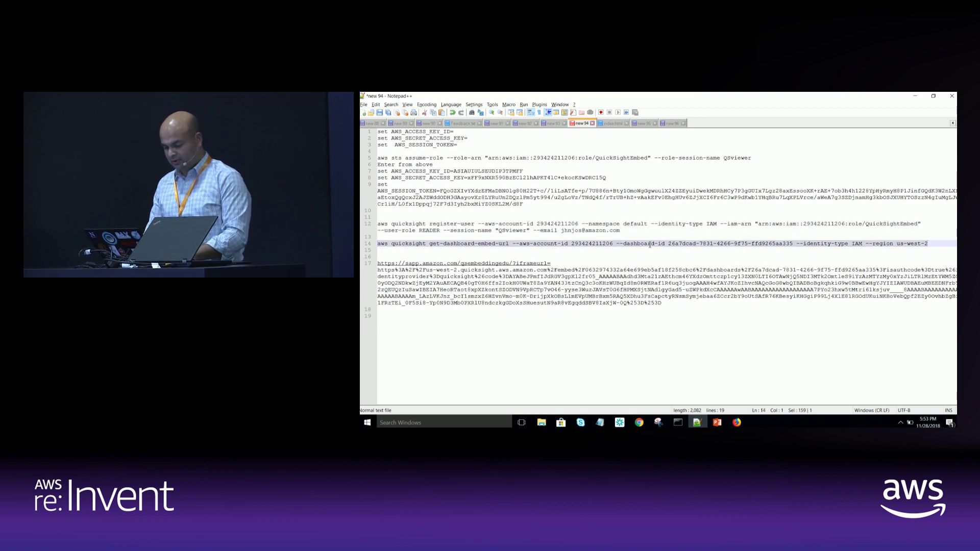
pyautogui.hotkey('ctrl', 'c')
pyautogui.hotkey('alt', 'Tab')
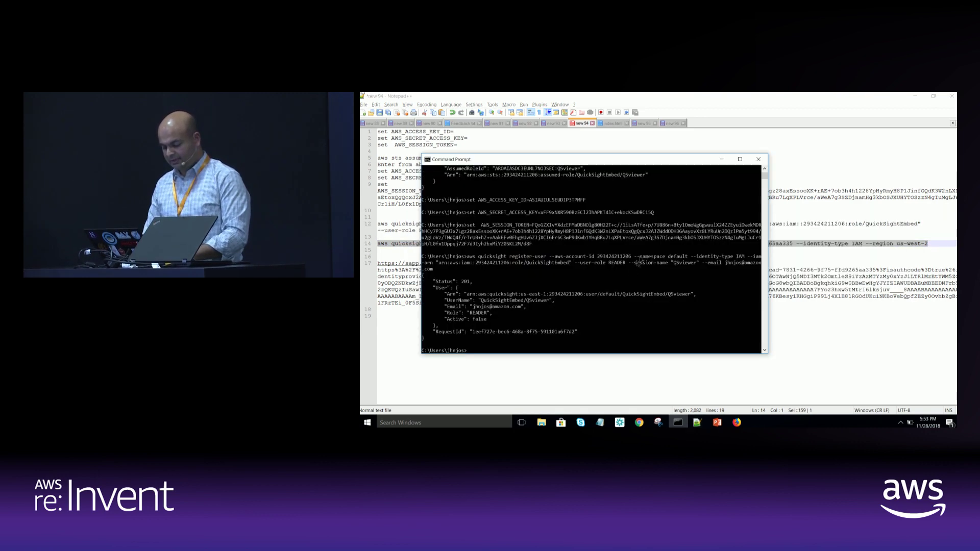
pyautogui.hotkey('ctrl', 'v')
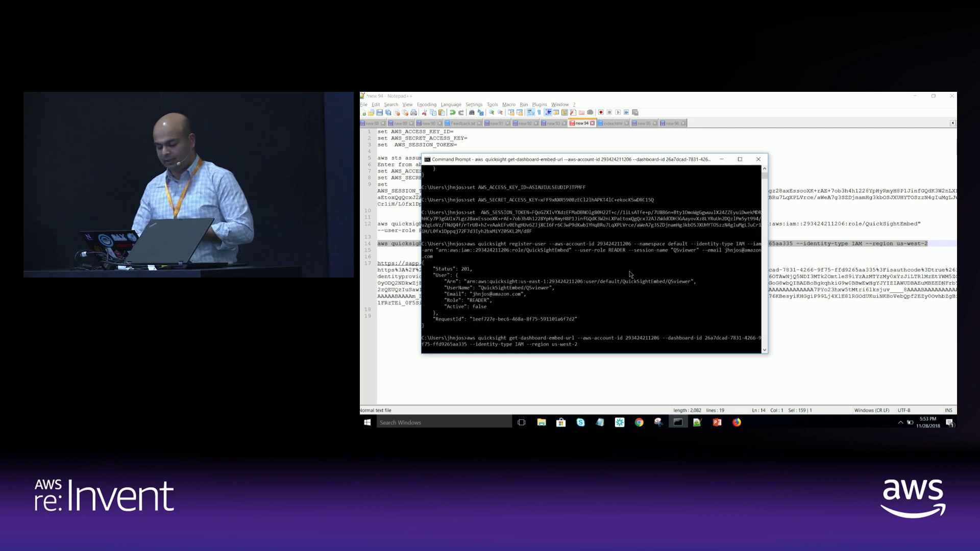
pyautogui.press('Return')
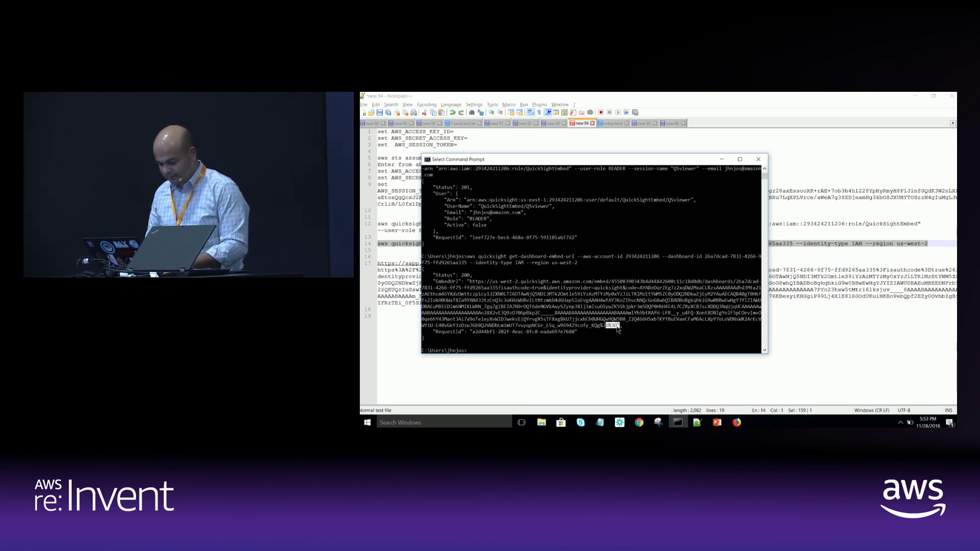
pyautogui.moveTo(617, 325); pyautogui.dragTo(476, 281)
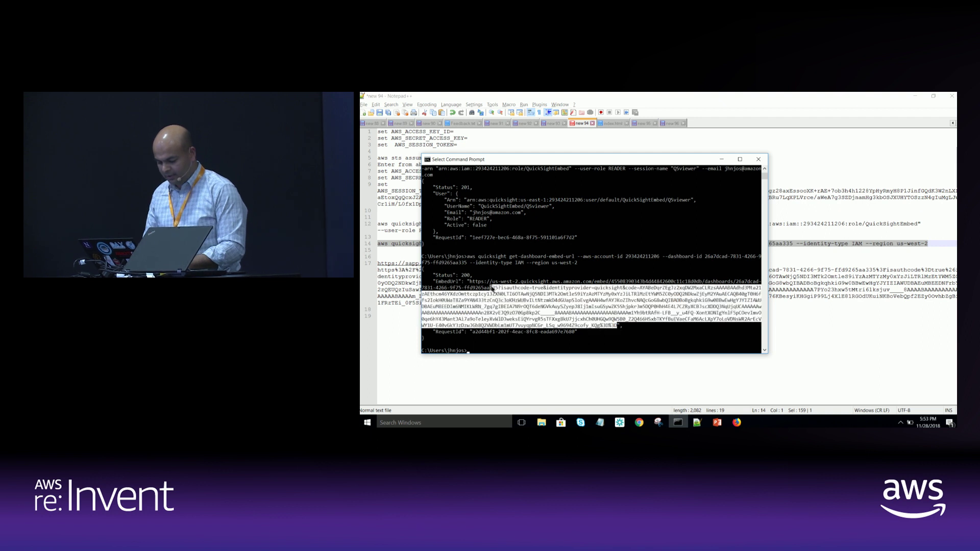
pyautogui.press('Return')
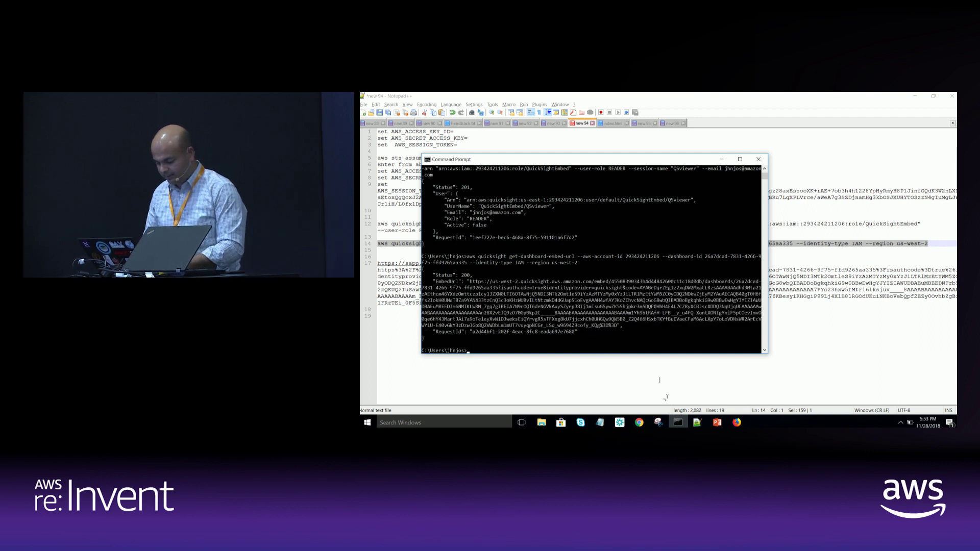
# Open Firefox's developer tools on the JavaScript console and enlarge the panel
pyautogui.click(736, 422)
pyautogui.rightClick(645, 277)
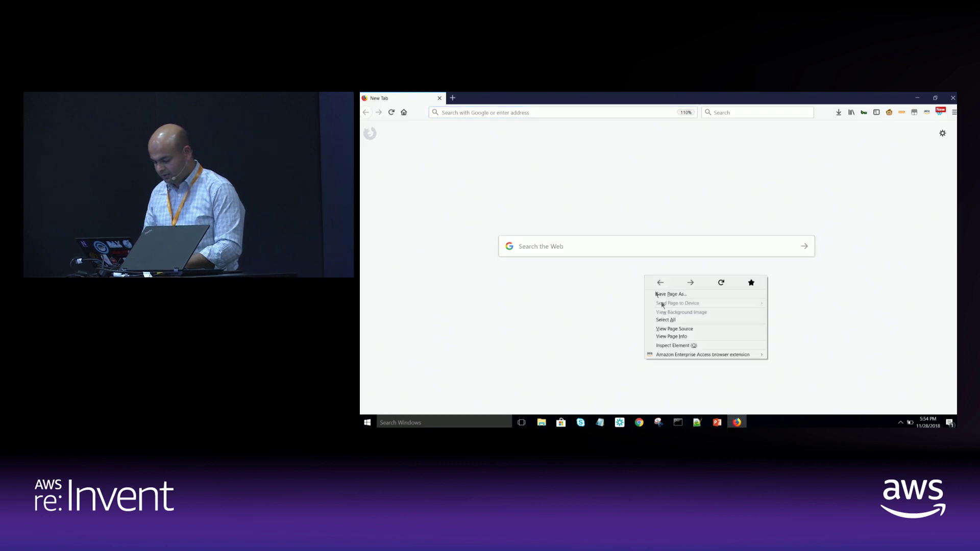
pyautogui.click(684, 345)
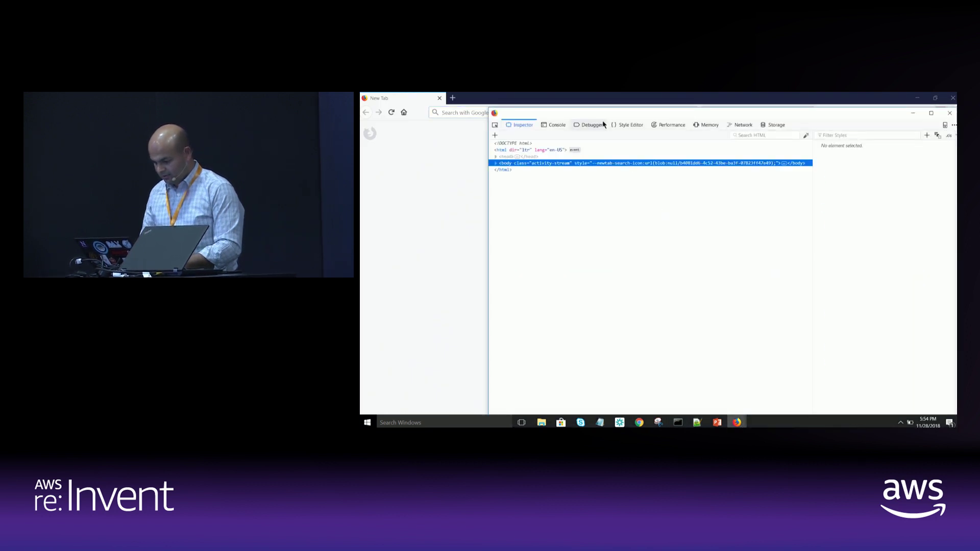
pyautogui.click(556, 125)
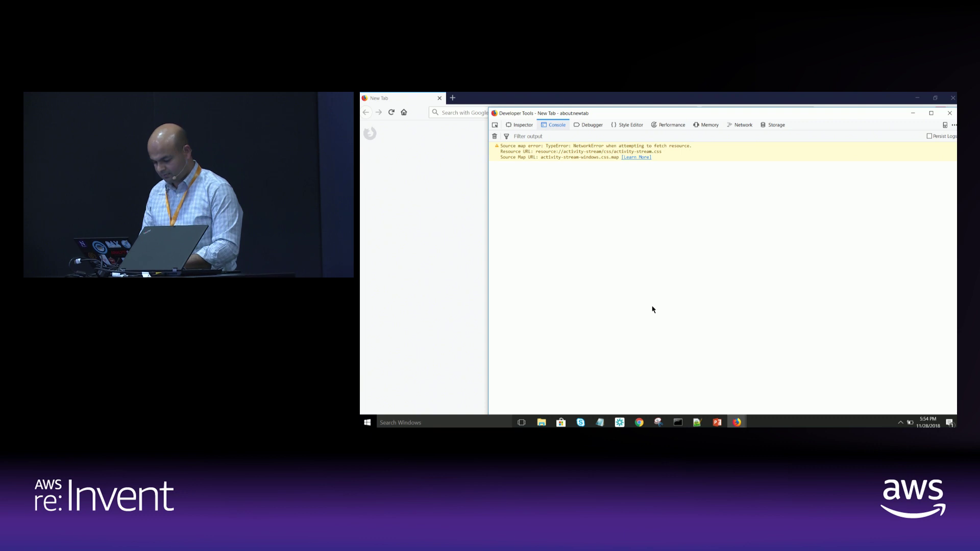
pyautogui.doubleClick(669, 115)
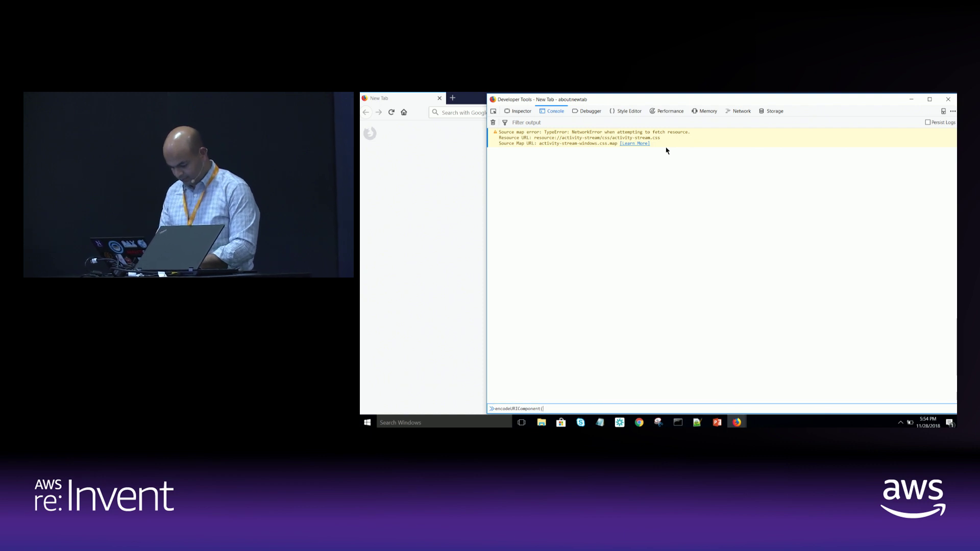
# Run encodeURIComponent on the pasted embed URL and select the encoded output
pyautogui.hotkey('ctrl', 'v')
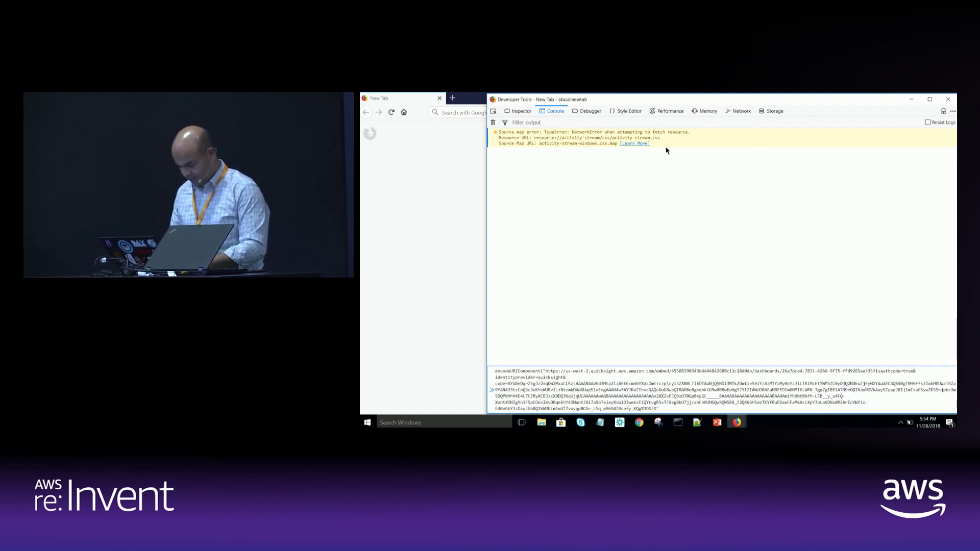
pyautogui.press('Return')
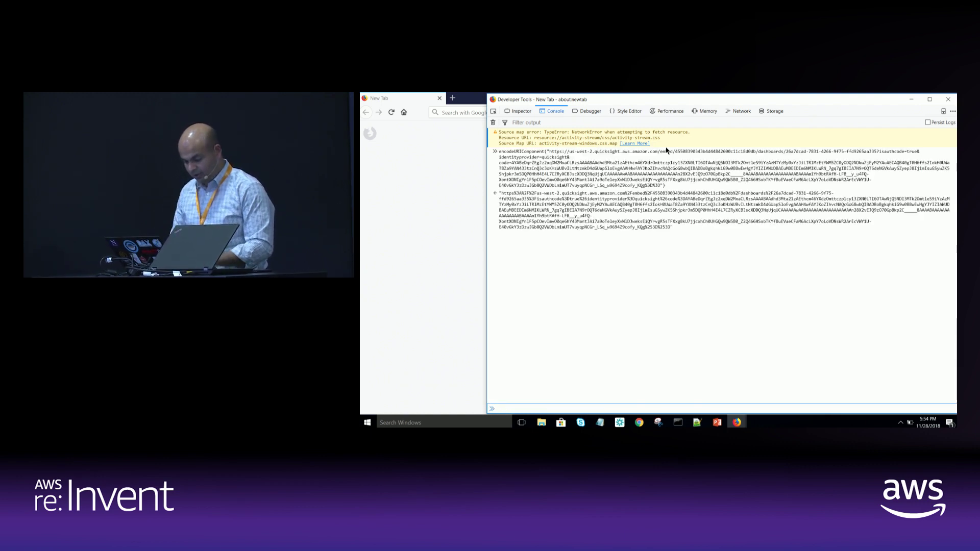
pyautogui.moveTo(501, 194); pyautogui.dragTo(656, 227)
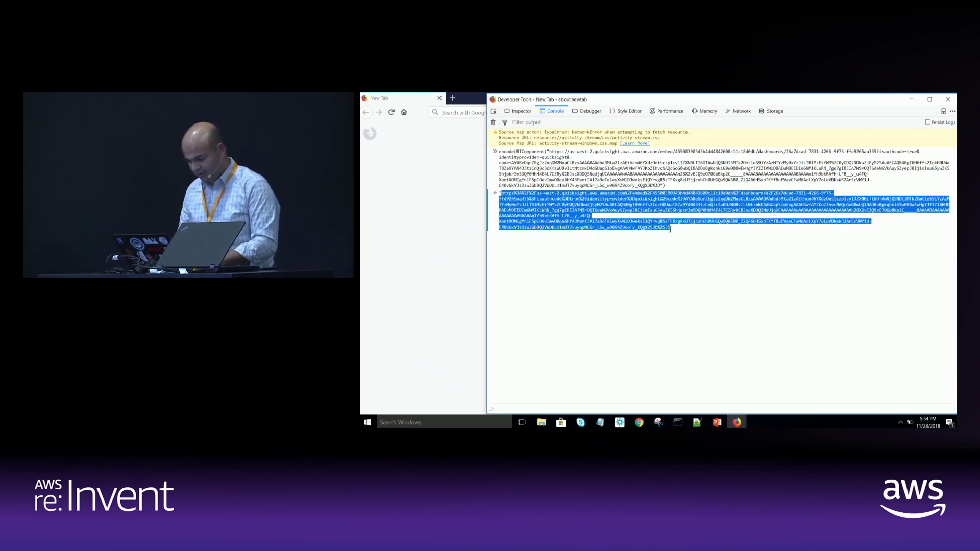
pyautogui.hotkey('alt', 'Tab')
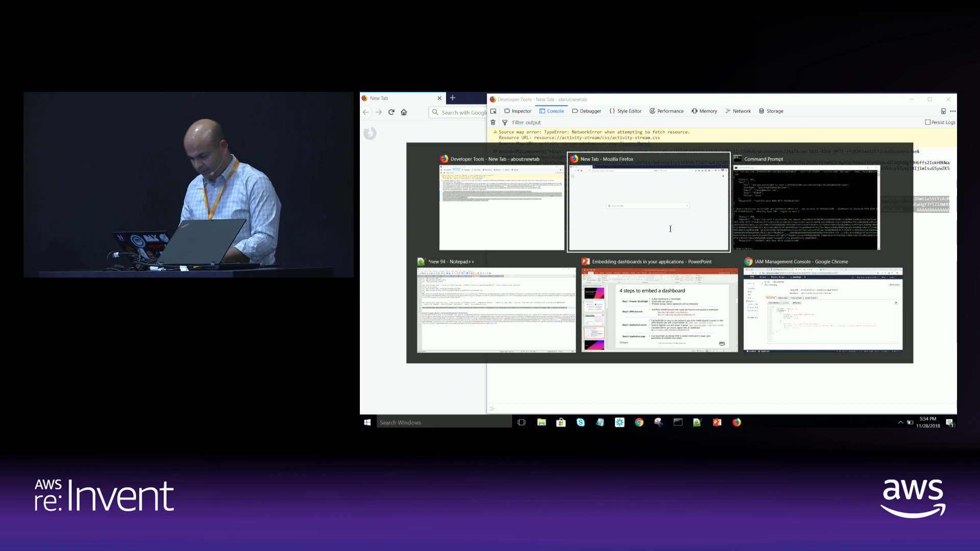
# Paste the encoded embed URL after iframeurl= in the First EDU link on line 17
pyautogui.click(551, 293)
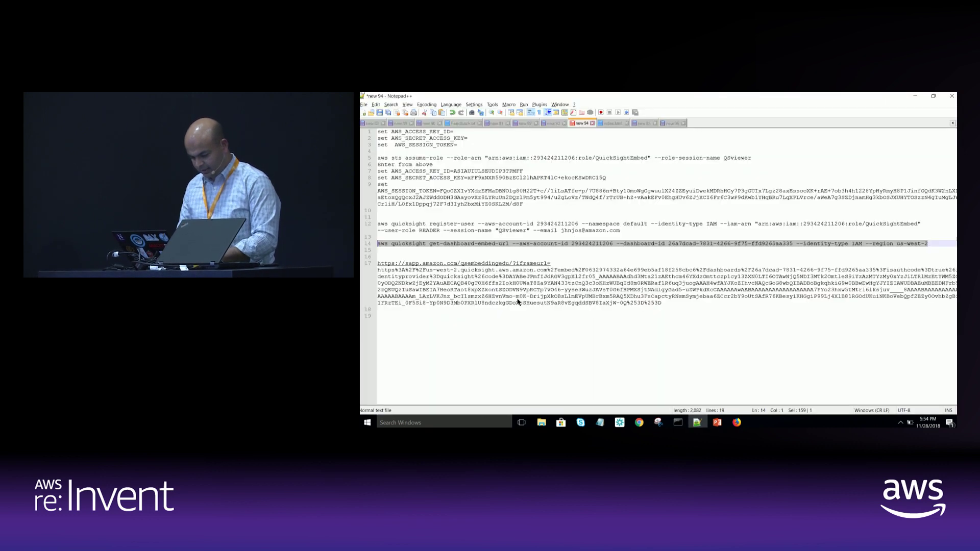
pyautogui.click(553, 265)
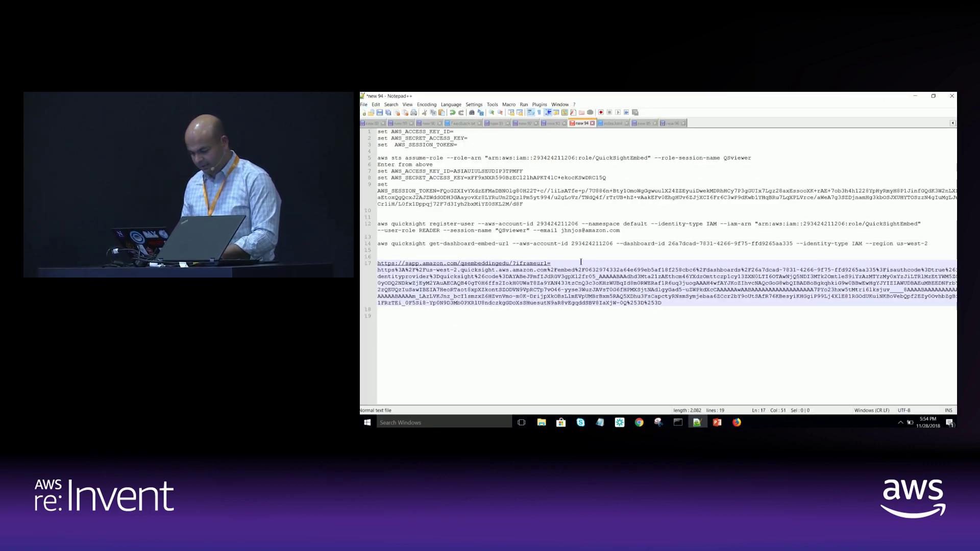
pyautogui.press('Return')
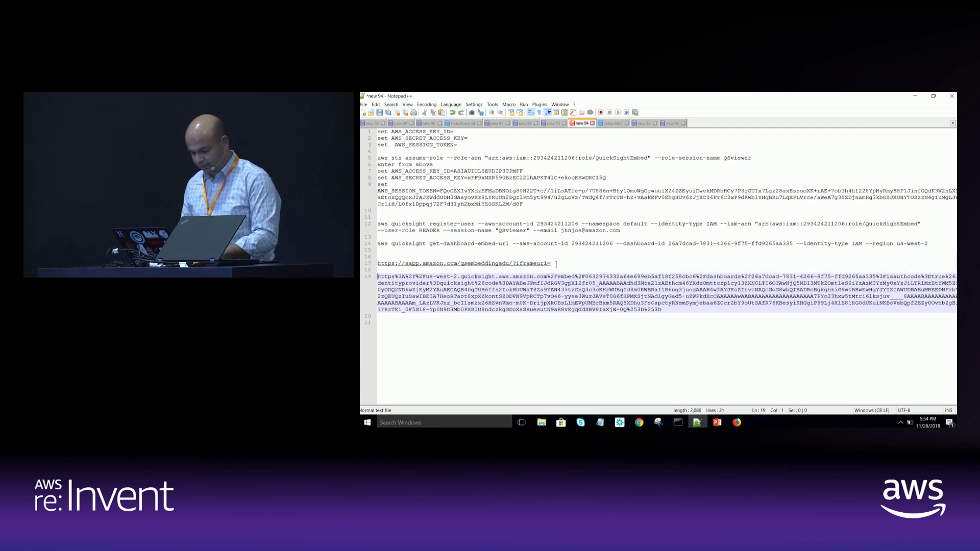
pyautogui.press('Return')
pyautogui.press('Return')
pyautogui.press('Up')
pyautogui.press('Up')
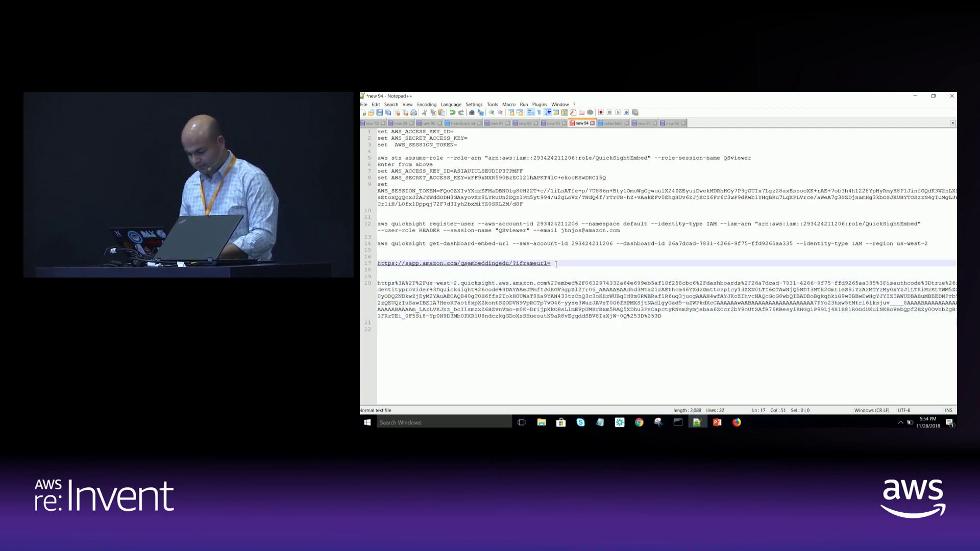
pyautogui.hotkey('ctrl', 'v')
# Load the full First EDU link in Firefox to show the embedded dashboard
pyautogui.hotkey('shift', 'Up')
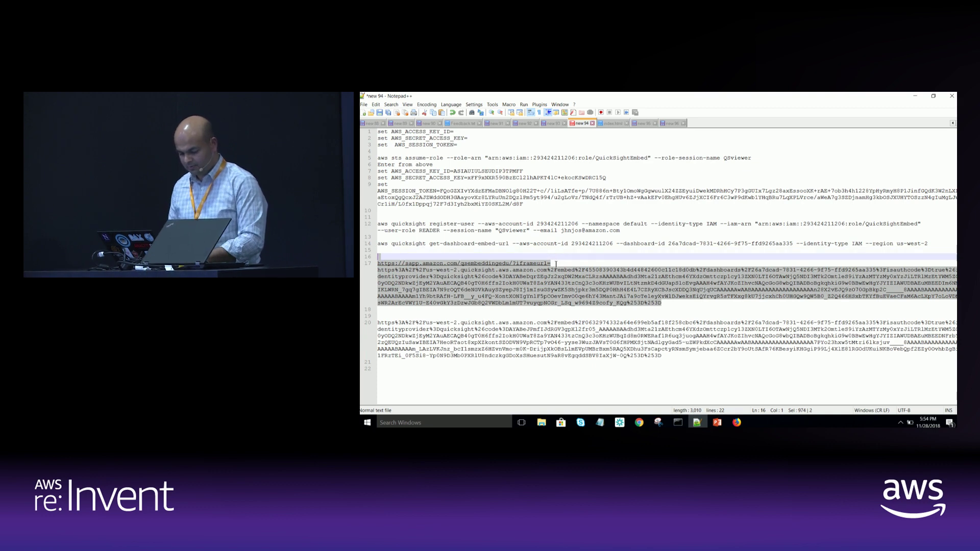
pyautogui.hotkey('alt', 'Tab')
pyautogui.hotkey('alt', 'Tab')
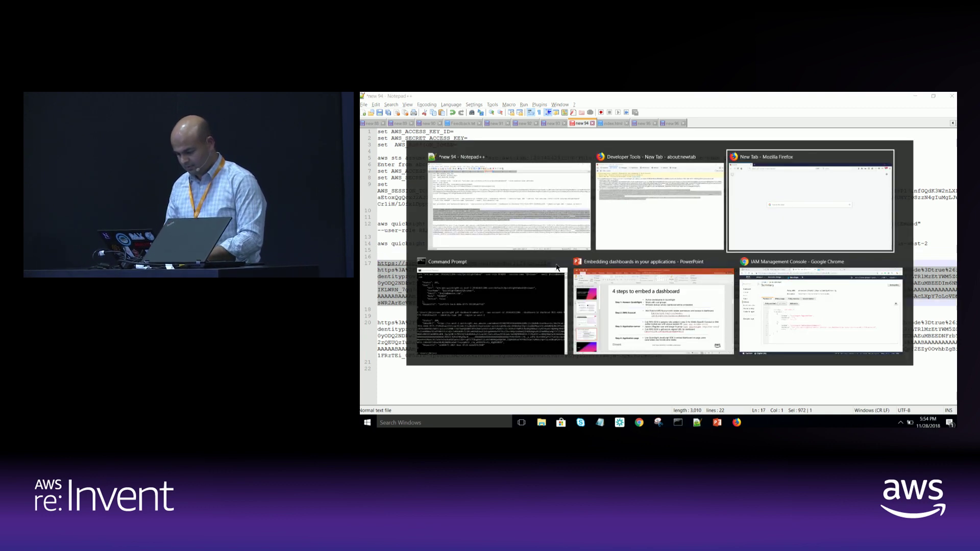
pyautogui.hotkey('ctrl', 'v')
pyautogui.press('Return')
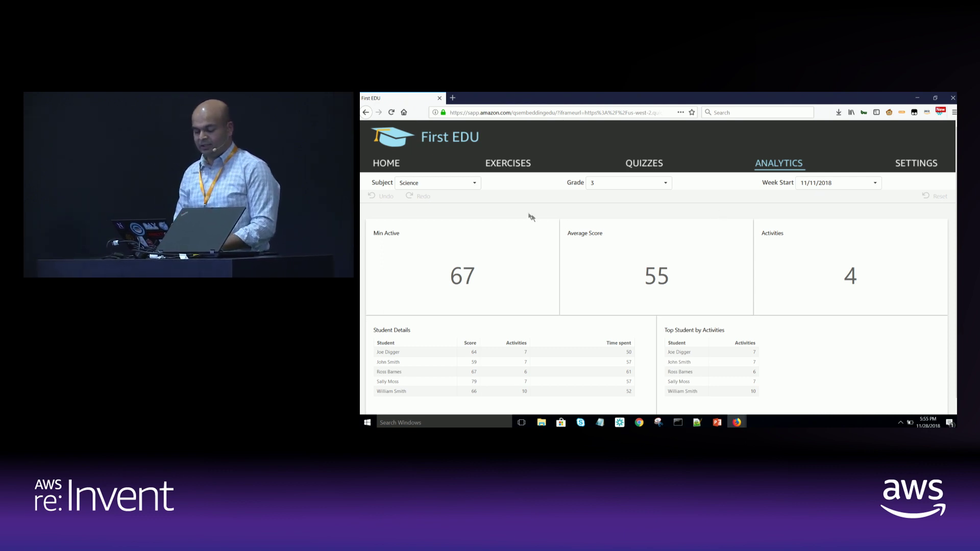
# Filter the dashboard to English, Grade 4 and week 11/04/2018, then reset it
pyautogui.click(438, 182)
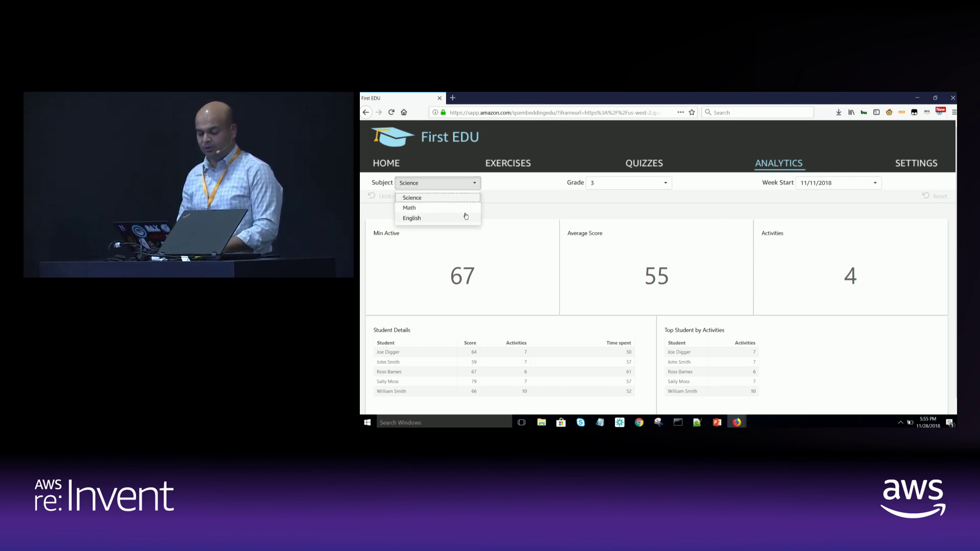
pyautogui.click(464, 216)
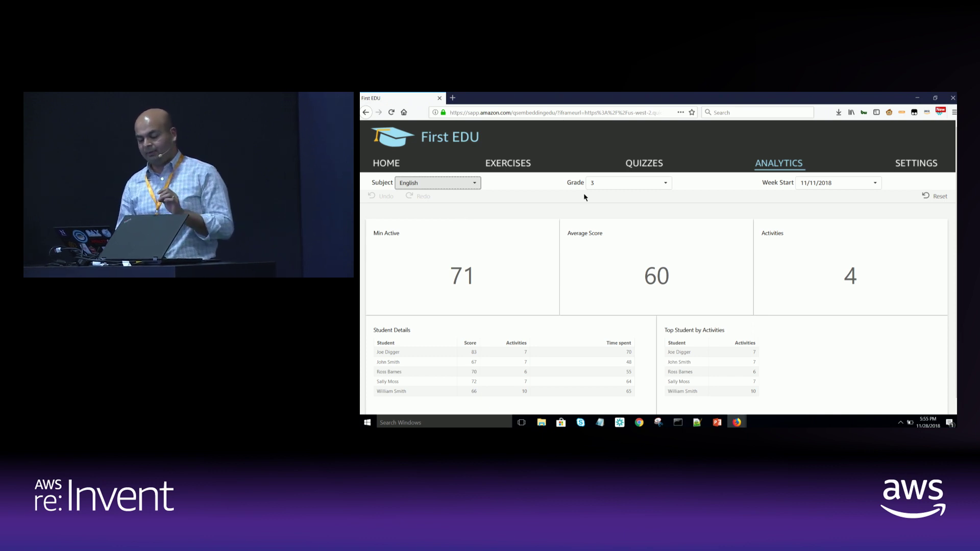
pyautogui.click(628, 182)
pyautogui.click(619, 208)
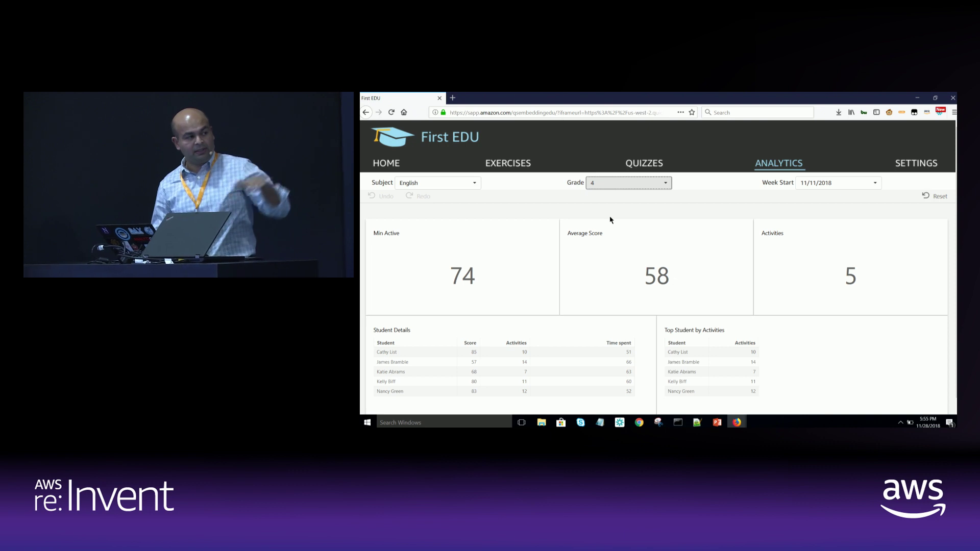
pyautogui.click(827, 183)
pyautogui.click(823, 205)
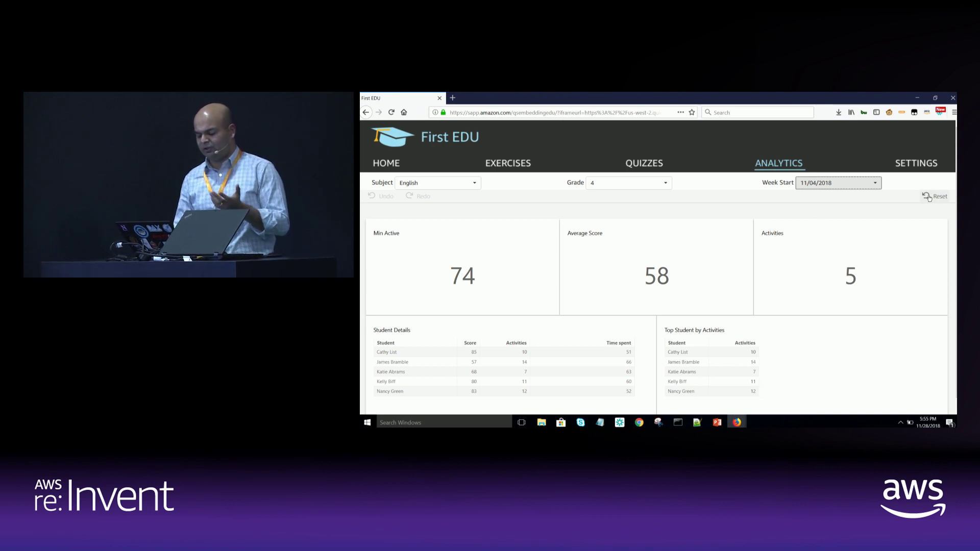
pyautogui.click(928, 197)
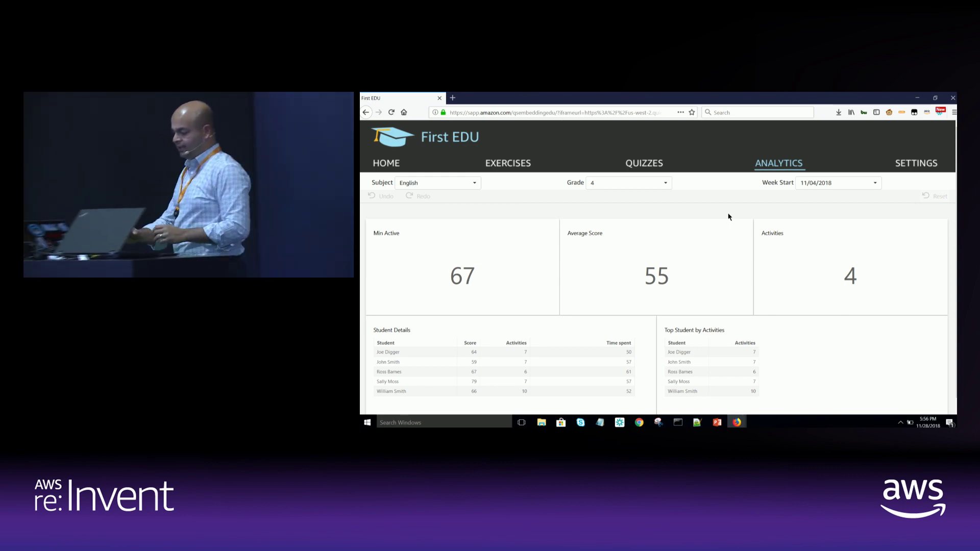
# View the First EDU page source and compare it with the dashboard tab
pyautogui.rightClick(695, 213)
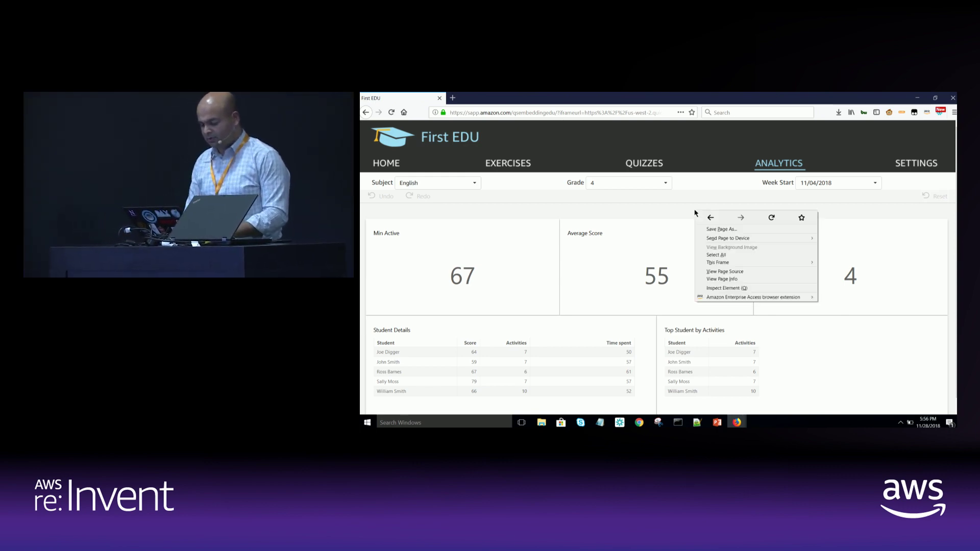
pyautogui.click(724, 271)
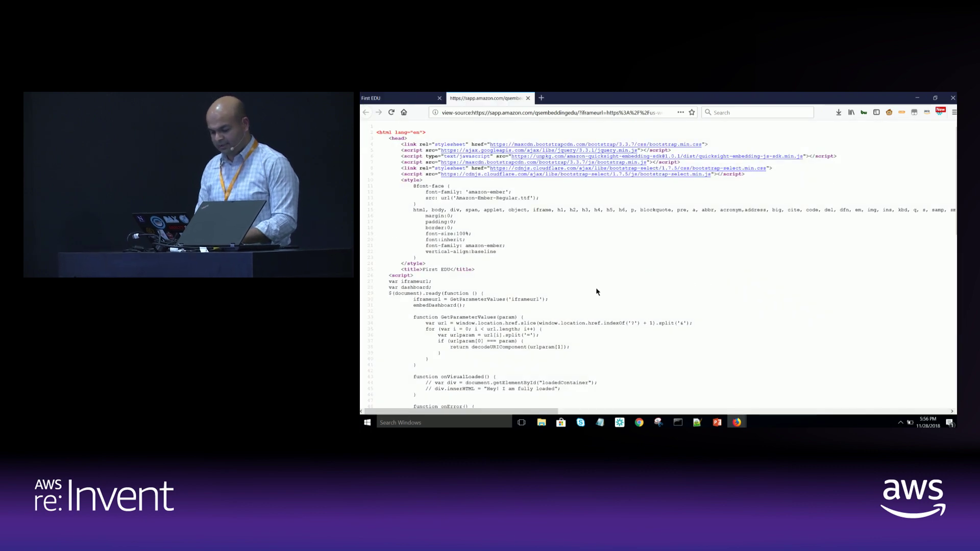
pyautogui.scroll(-8, 596, 288)
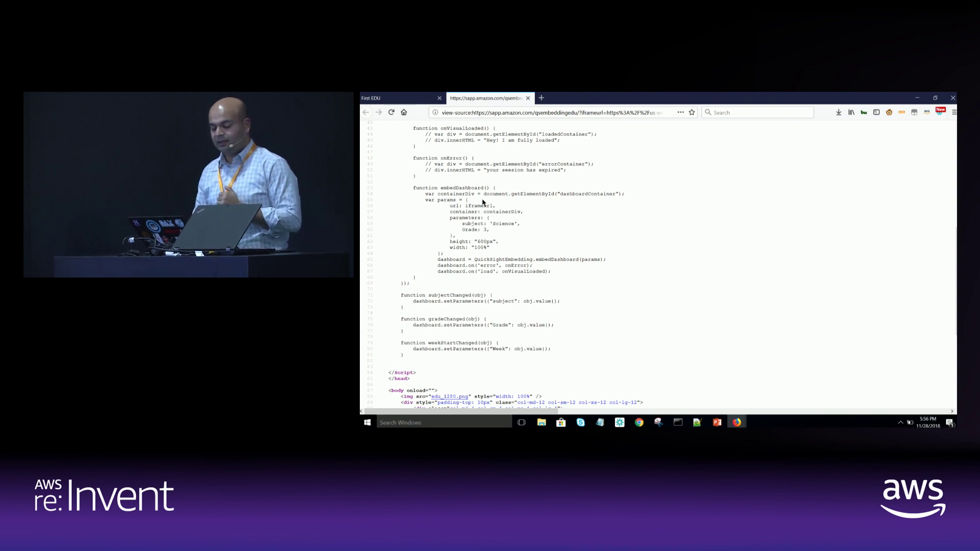
pyautogui.scroll(-1, 483, 203)
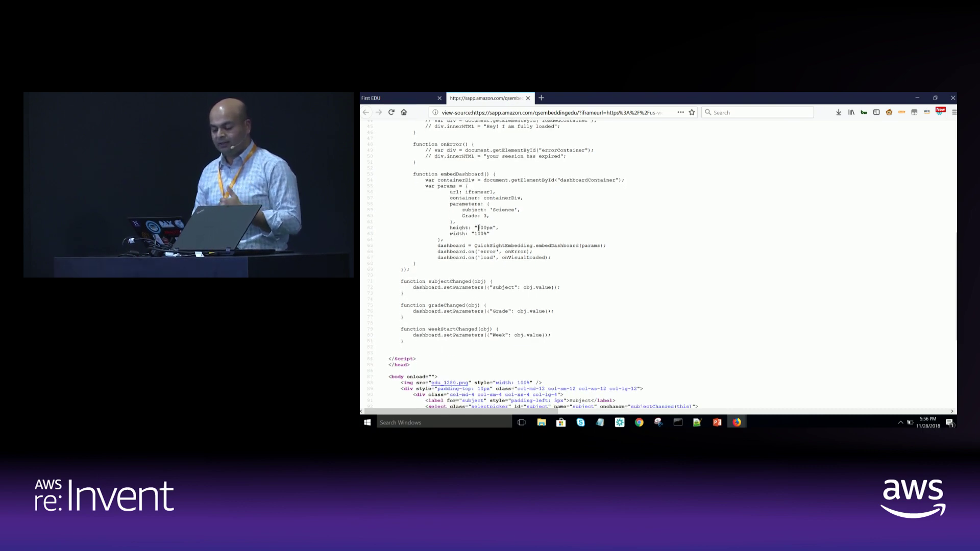
pyautogui.scroll(-3, 478, 227)
pyautogui.scroll(-2, 482, 230)
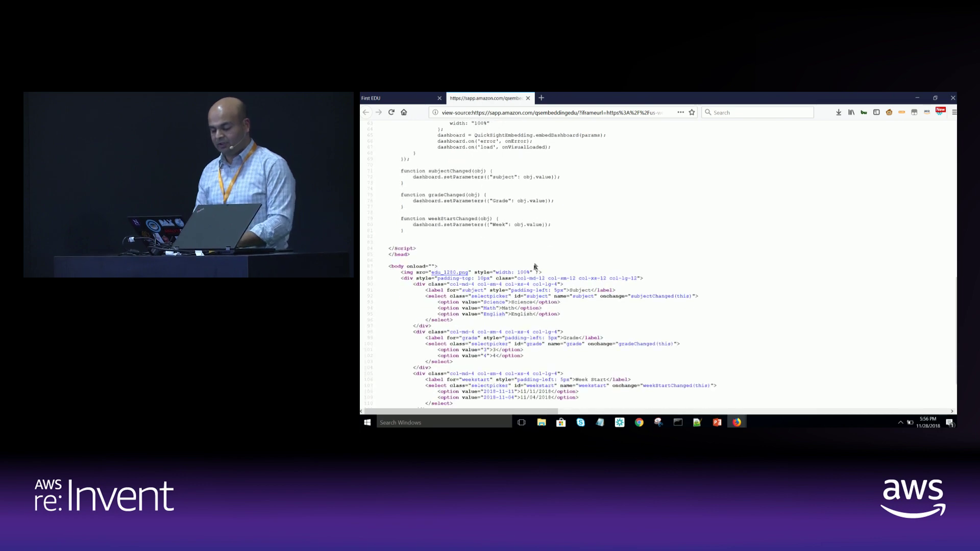
pyautogui.hotkey('alt', 'Tab')
pyautogui.hotkey('alt', 'Tab')
pyautogui.click(423, 98)
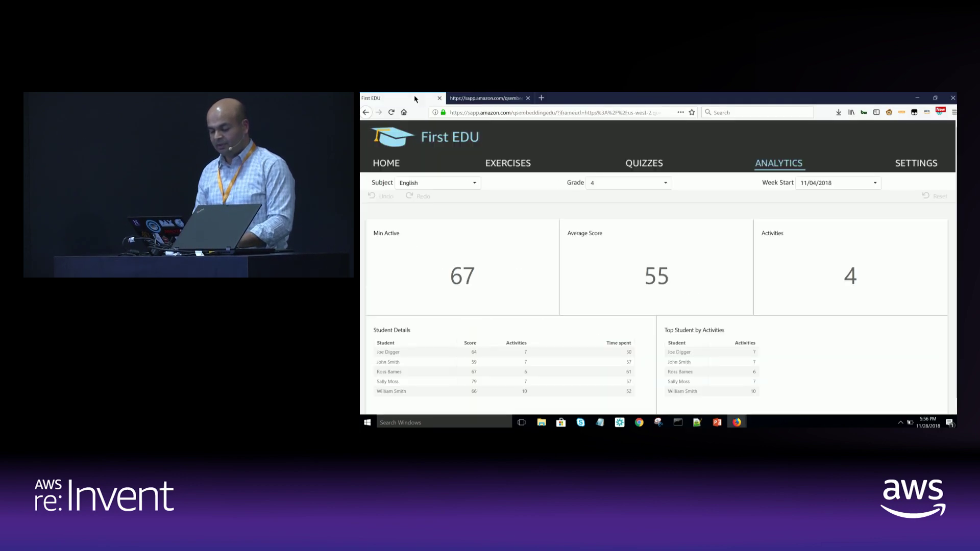
pyautogui.click(482, 98)
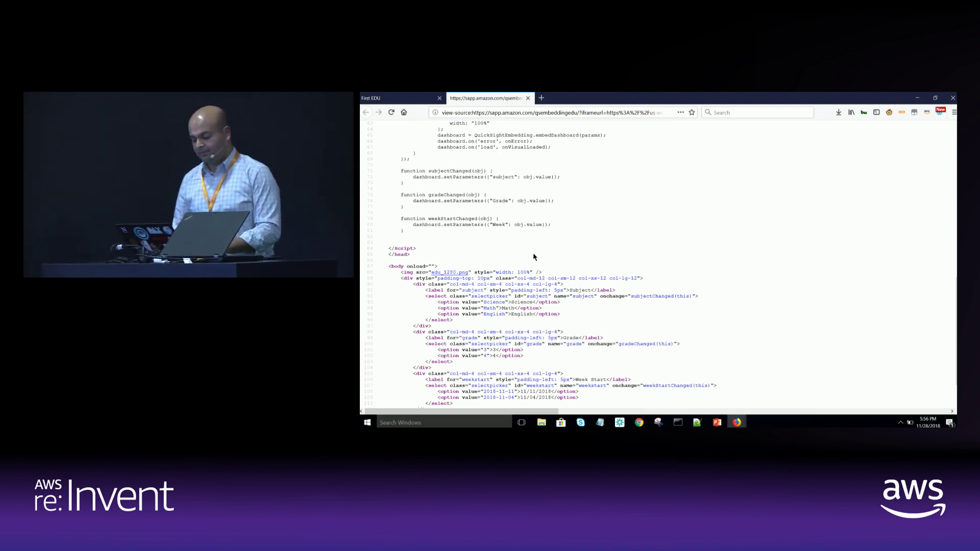
pyautogui.hotkey('alt', 'Tab')
pyautogui.hotkey('alt', 'Tab')
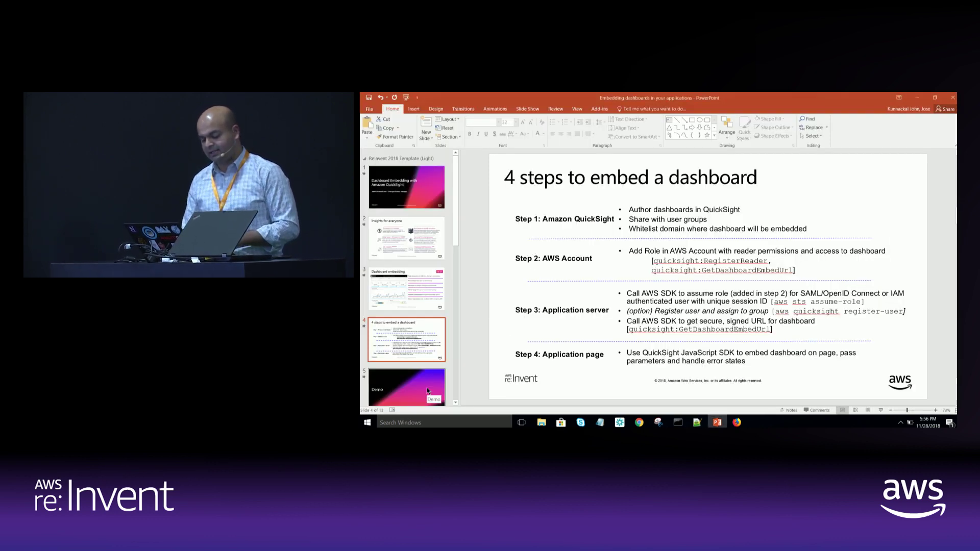
# Select slide 5, 'Demo', in the PowerPoint thumbnail pane
pyautogui.click(428, 391)
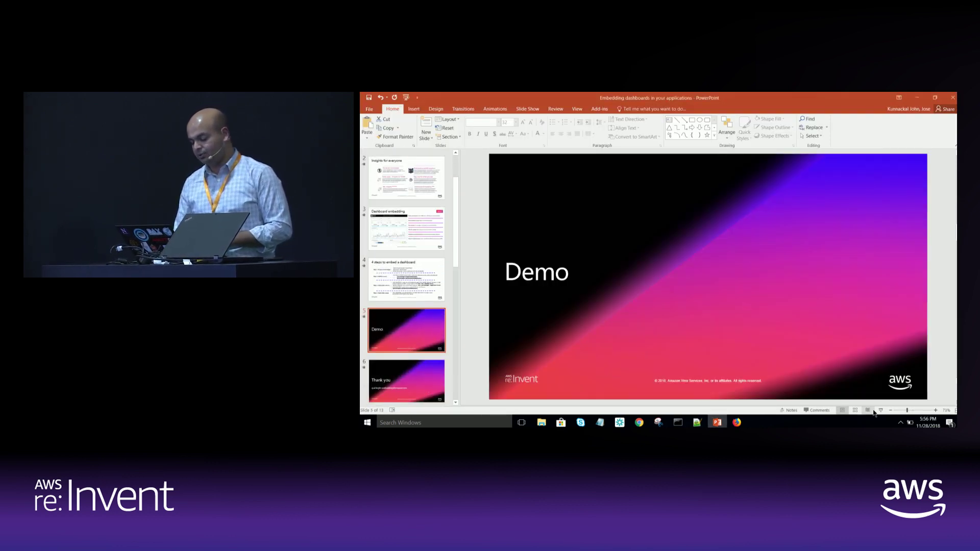